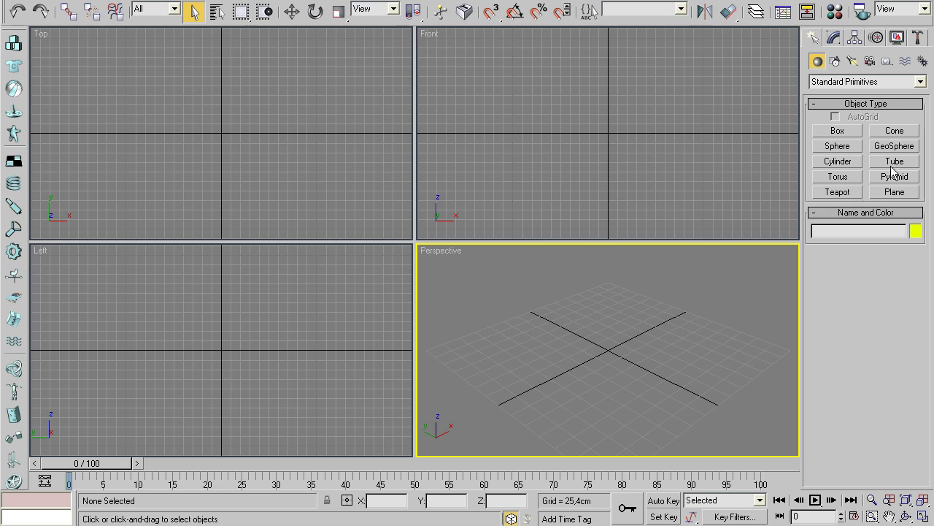
Create a large, flat tube disc, Tube01, in the Front view
left_click(892, 164)
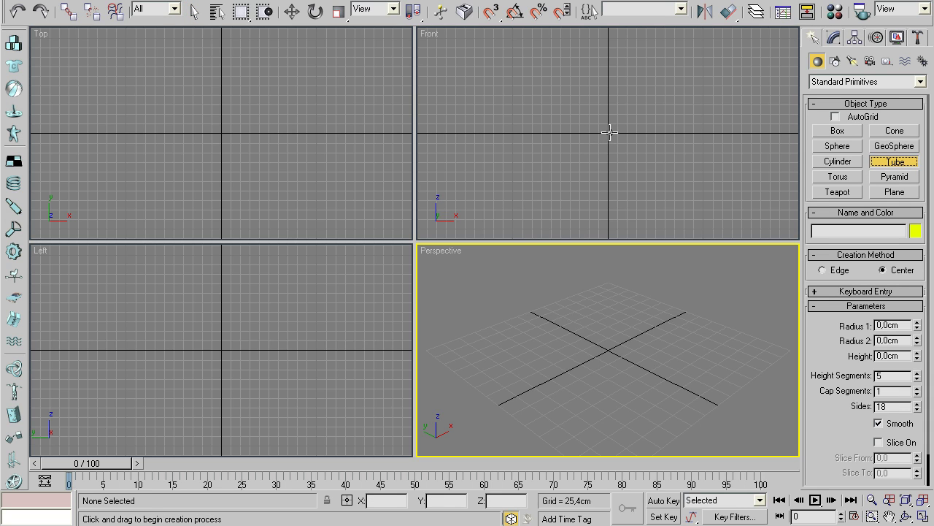
left_click_drag(609, 132, 688, 209)
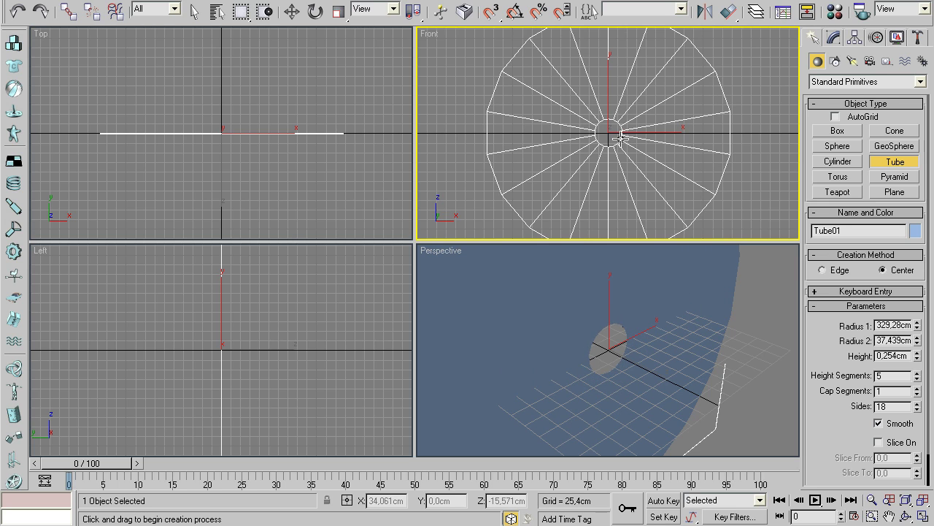
left_click(620, 138)
left_click(625, 183)
Create Sphere01, radius about 135 cm, centred in the tube's opening
right_click(657, 333)
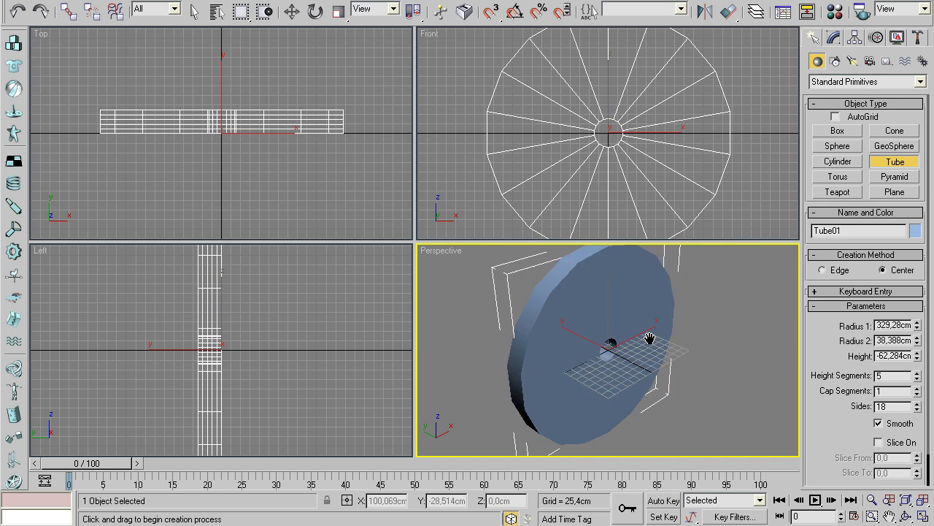
left_click(846, 147)
left_click_drag(609, 135, 641, 171)
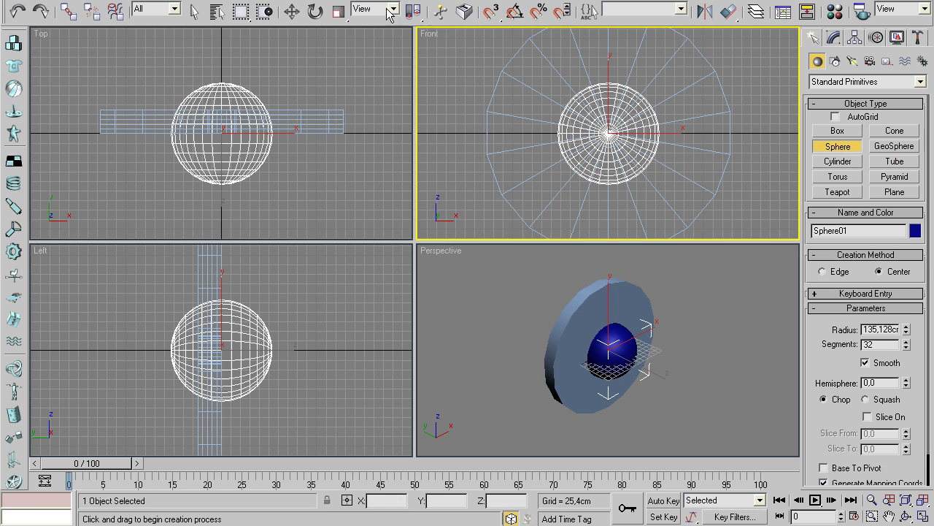
Align the sphere to Tube01
left_click(507, 84)
left_click(291, 11)
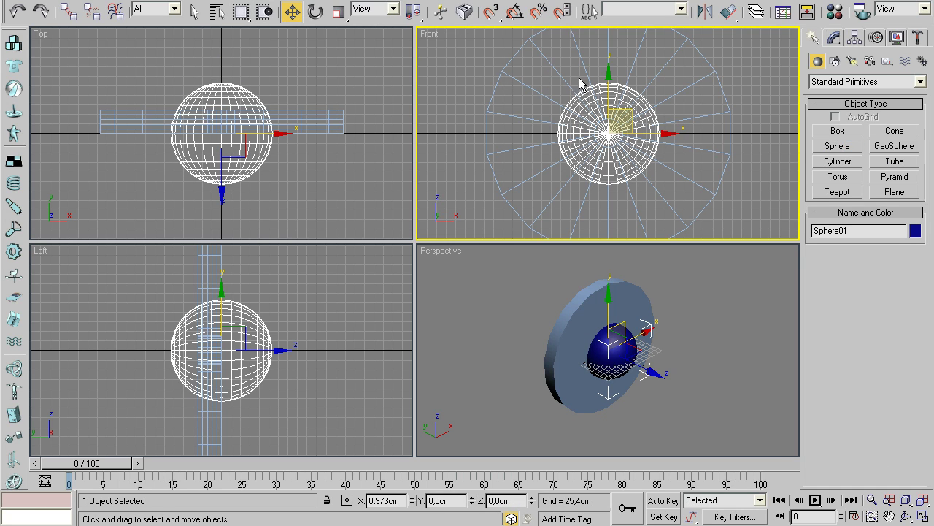
left_click(728, 11)
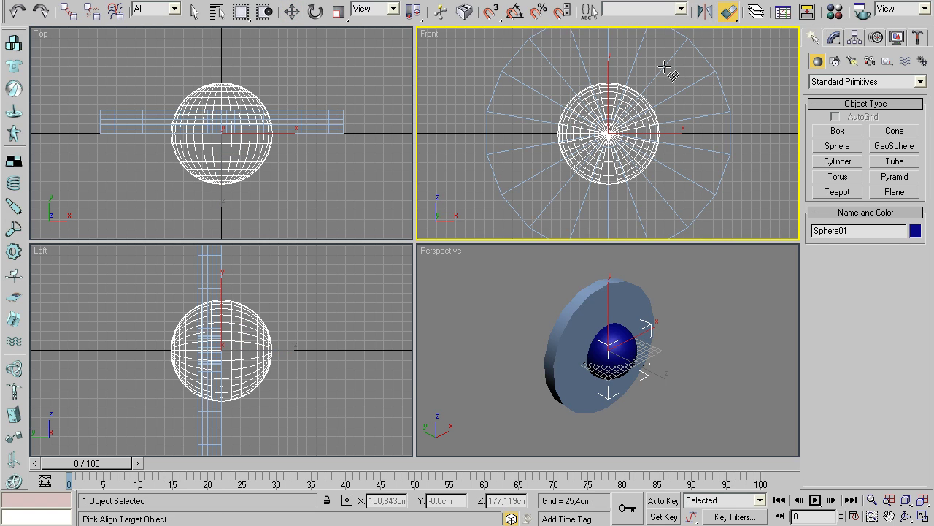
left_click(664, 67)
left_click(471, 366)
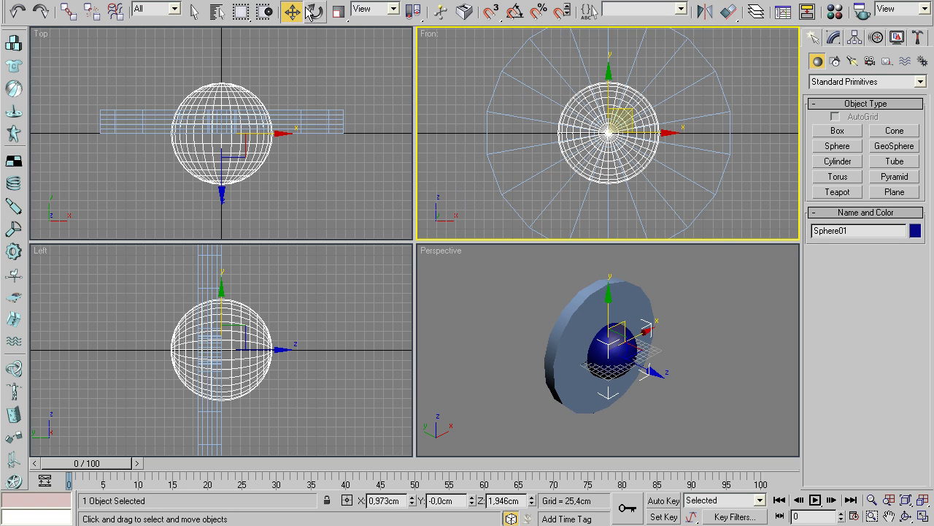
Move the sphere along Y to about -307,476 cm, in front of the disc
right_click(256, 89)
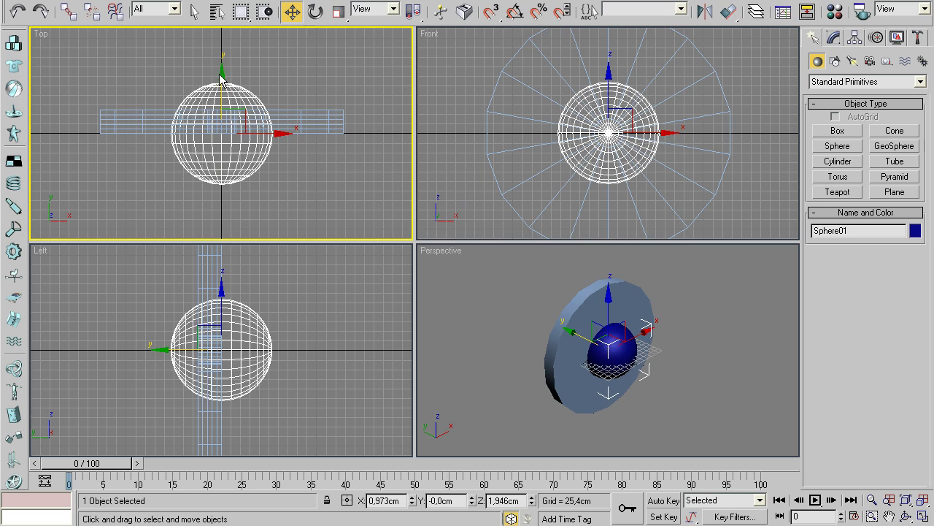
left_click_drag(222, 77, 230, 189)
scroll(657, 328, "up", 1)
scroll(657, 325, "up", 3)
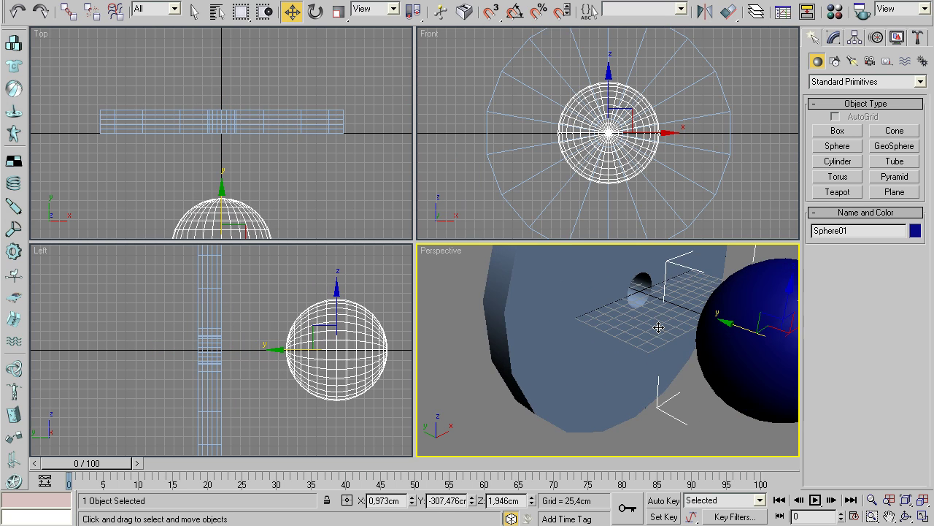
scroll(602, 363, "up", 2)
left_click(582, 315)
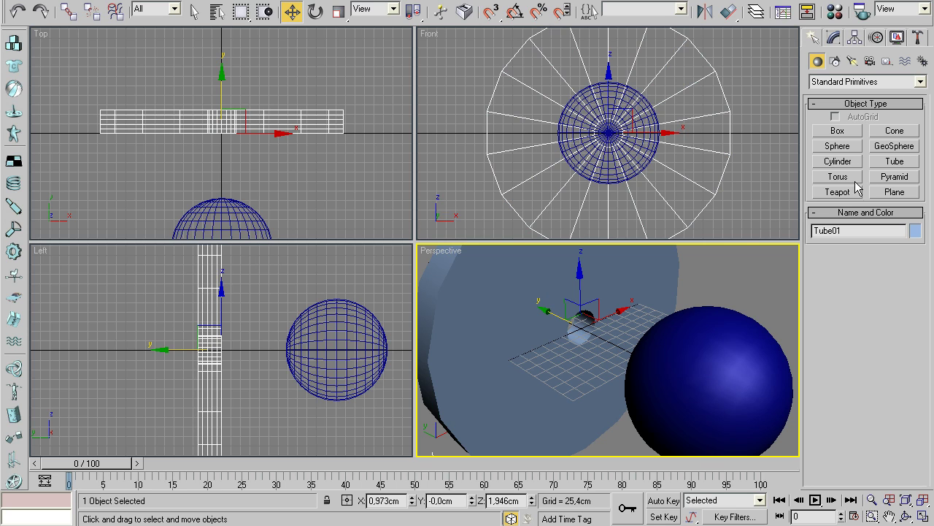
Set Tube01's Radius 2 to 57,774 cm and Height to -21,625 cm
left_click(835, 38)
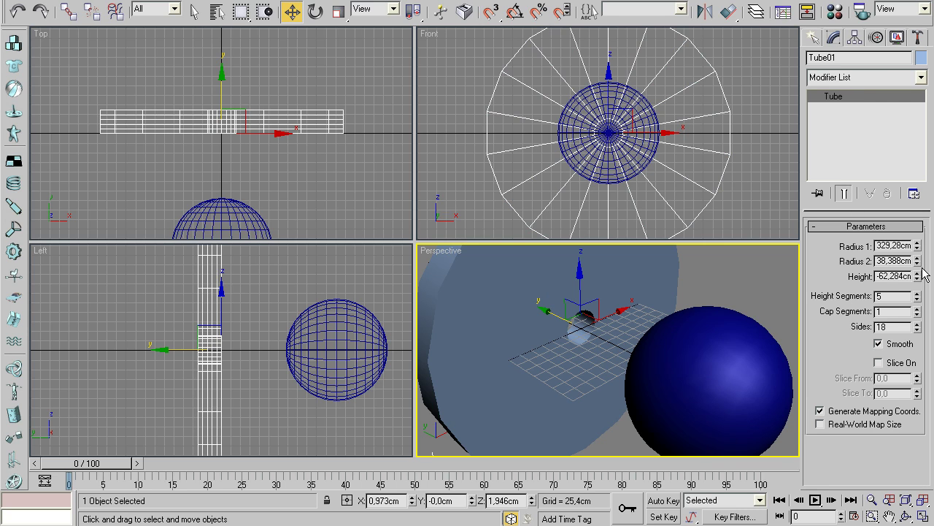
left_click_drag(918, 262, 918, 202)
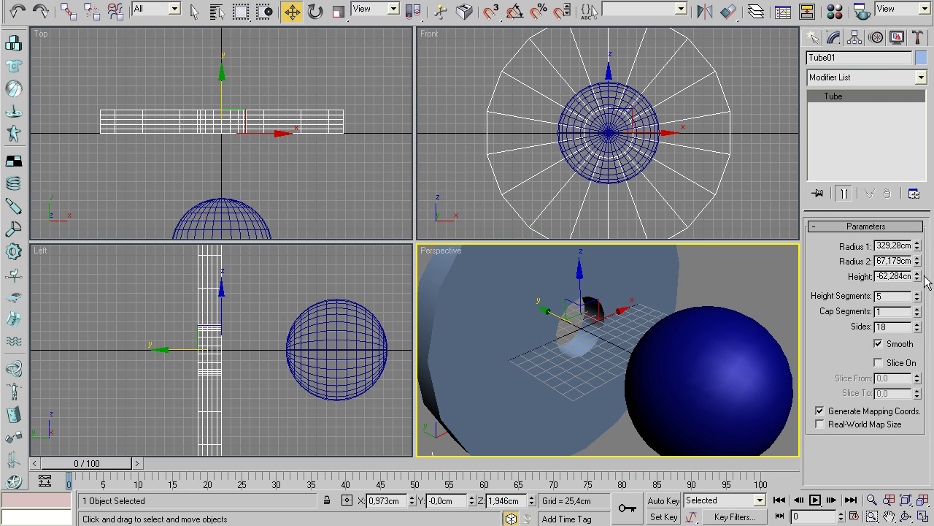
left_click_drag(918, 276, 915, 226)
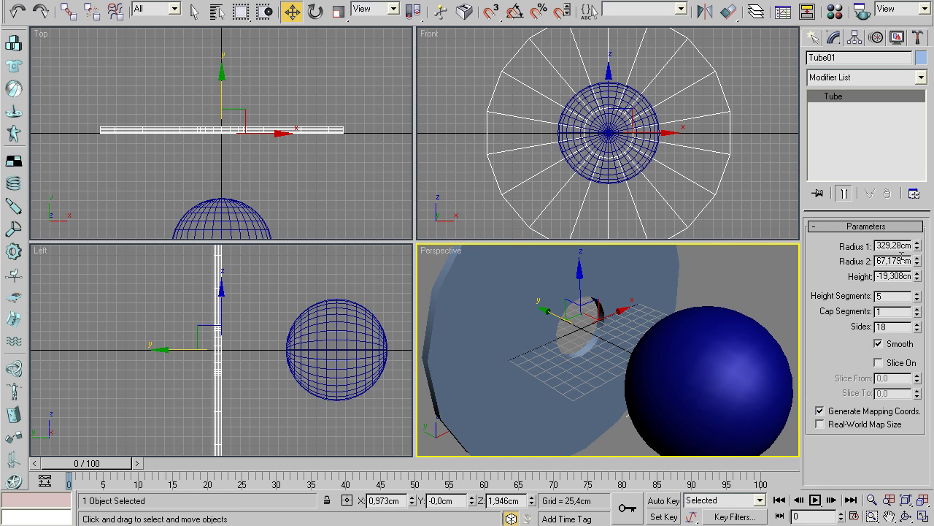
left_click_drag(922, 281, 920, 270)
Give Sphere01 100 segments, then clear the selection
left_click(627, 128)
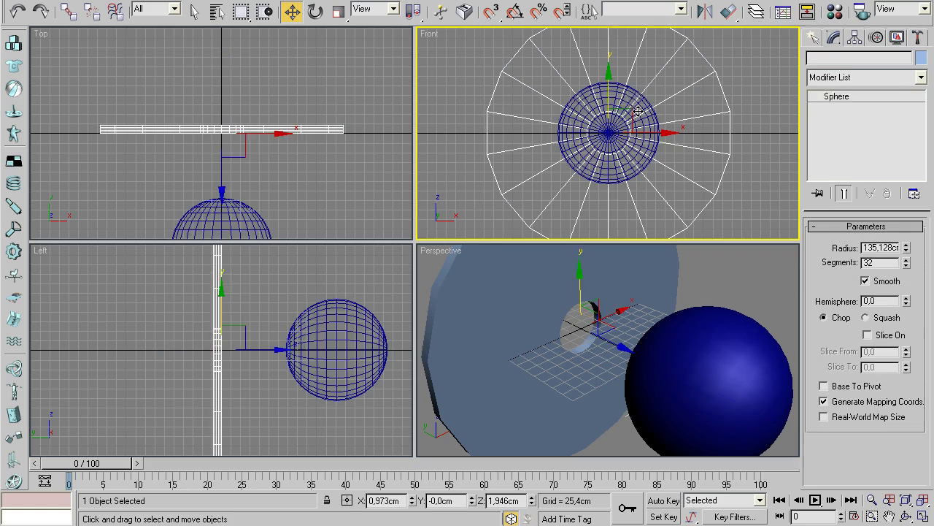
mouse_move(906, 267)
left_mouse_down()
mouse_move(884, 132)
mouse_move(858, 351)
mouse_move(864, 278)
left_mouse_up()
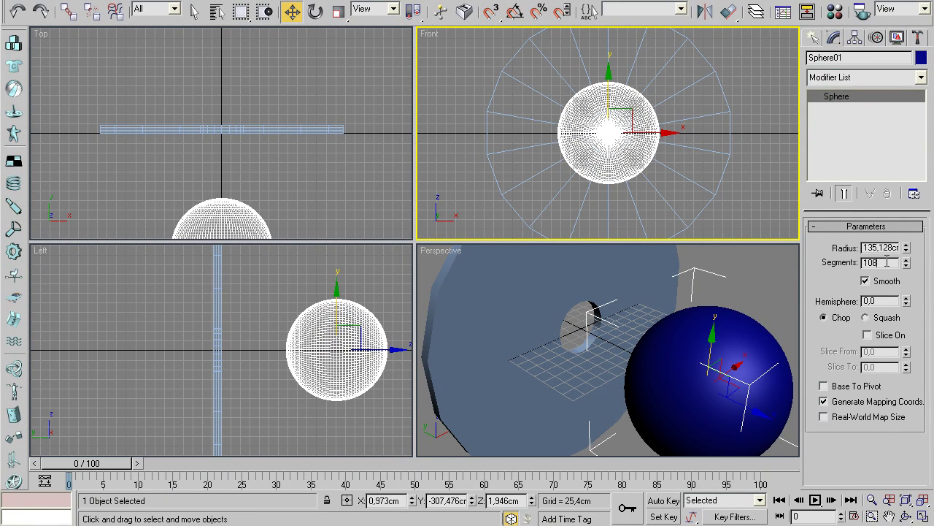
type("0")
key("Return")
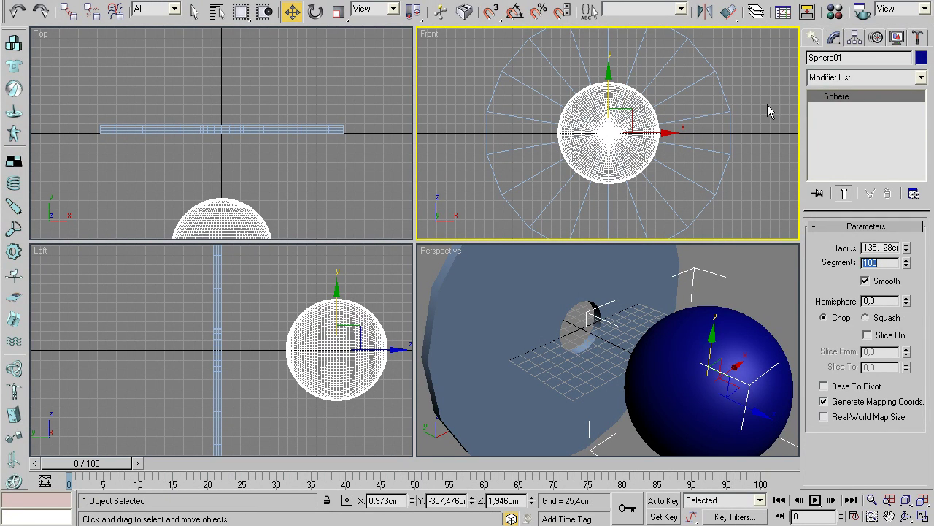
left_click(650, 105)
left_click(629, 110)
left_click(687, 90)
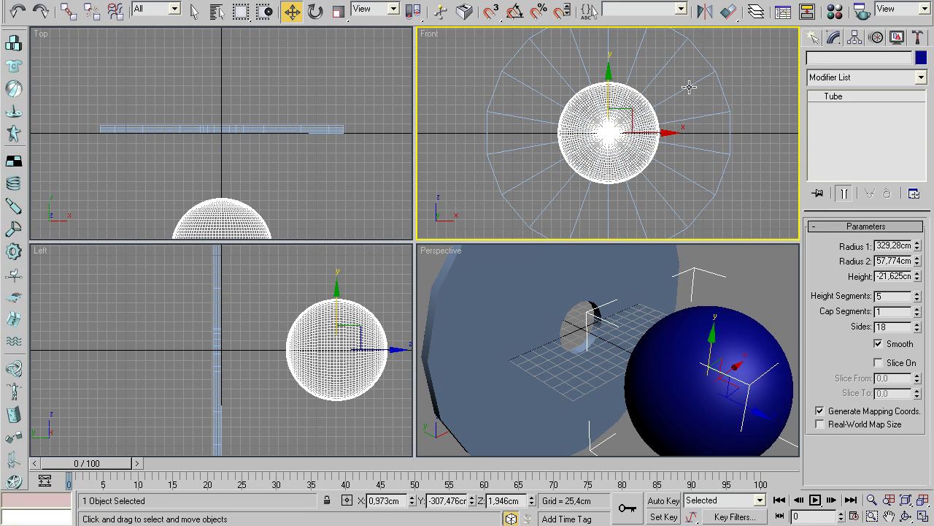
key("ctrl+d")
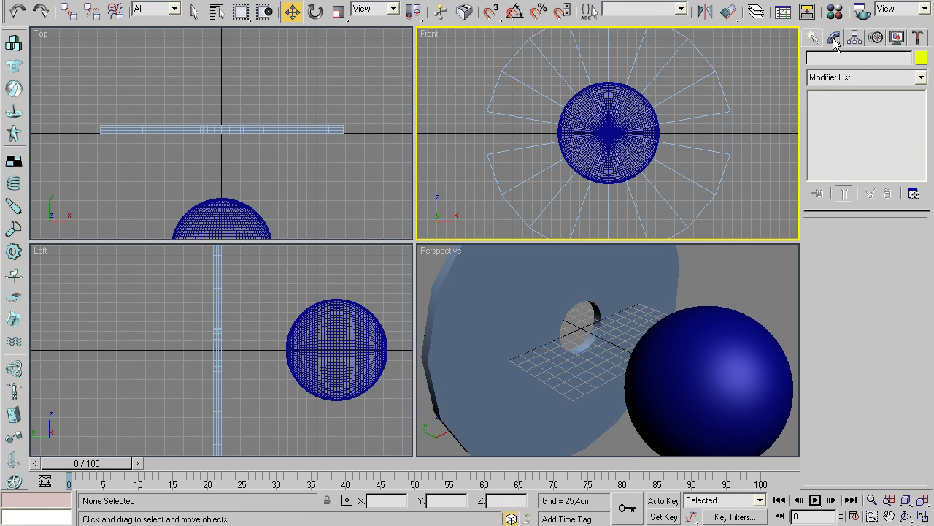
Create a 4x8x4 FFD(Cyl) space warp around the tube disc in the Front view
left_click(814, 38)
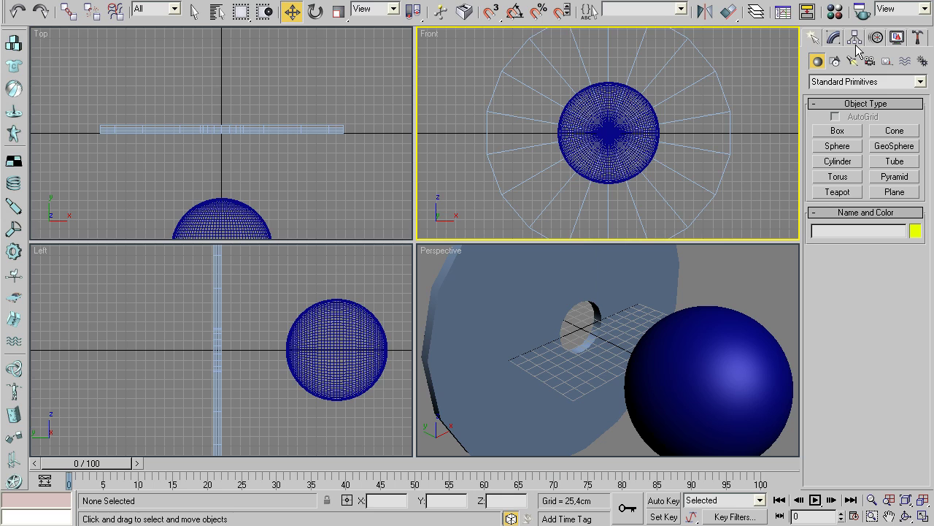
left_click(903, 63)
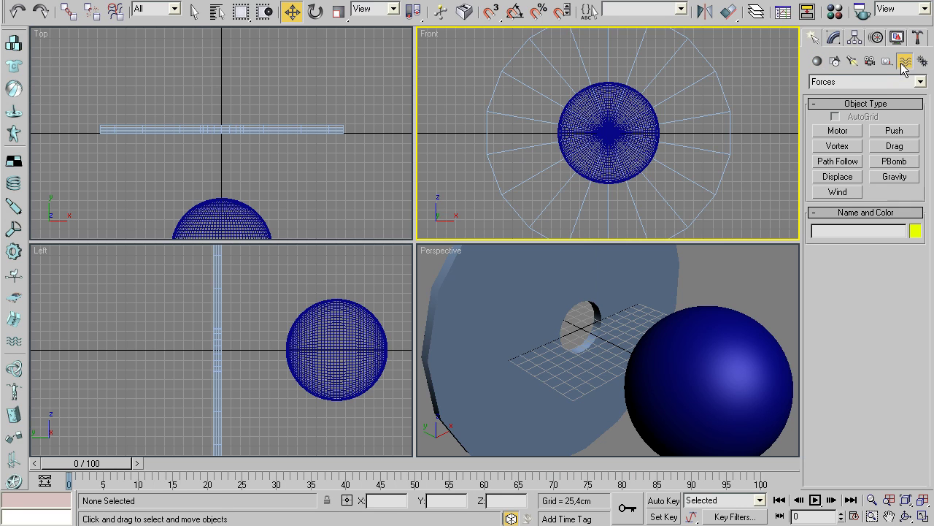
left_click(859, 83)
left_click(868, 117)
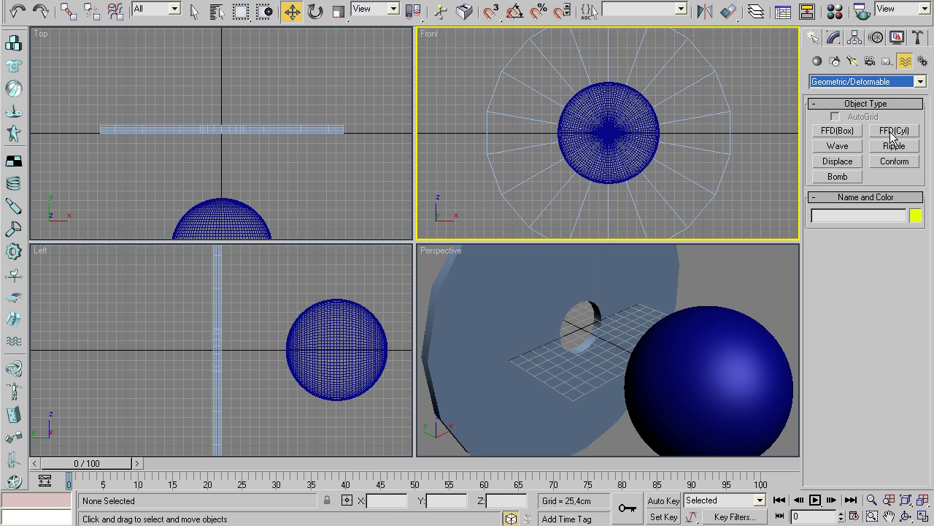
left_click(892, 131)
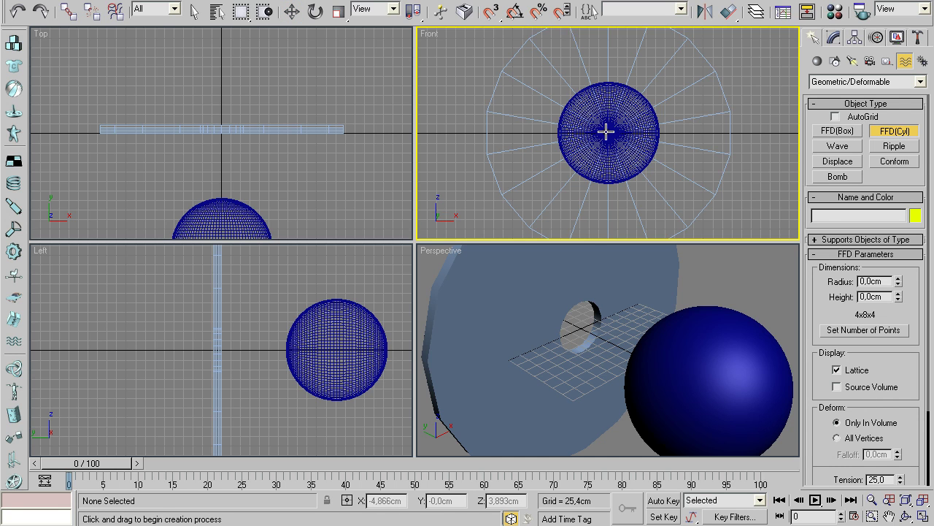
left_click_drag(606, 132, 666, 208)
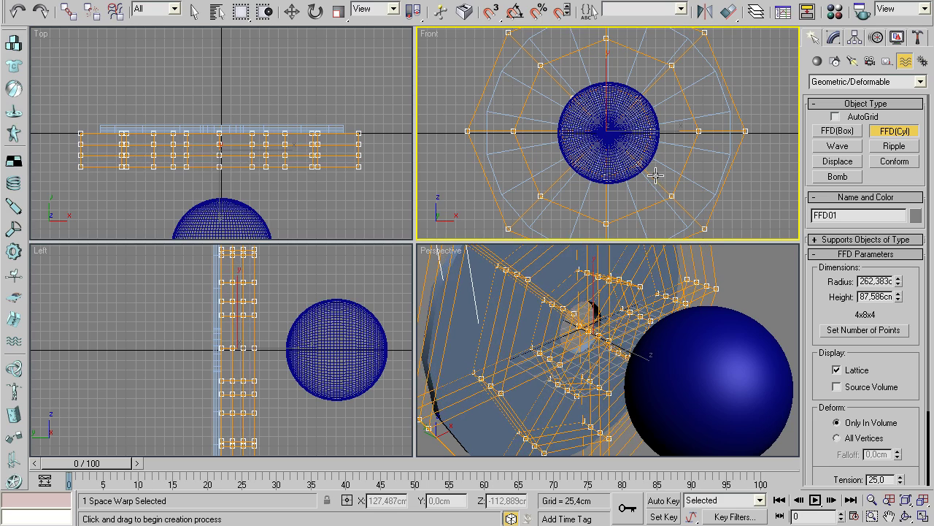
Align FFD01 to Tube01 and nudge it along Y to 11,727 cm
left_click(729, 11)
left_click(334, 128)
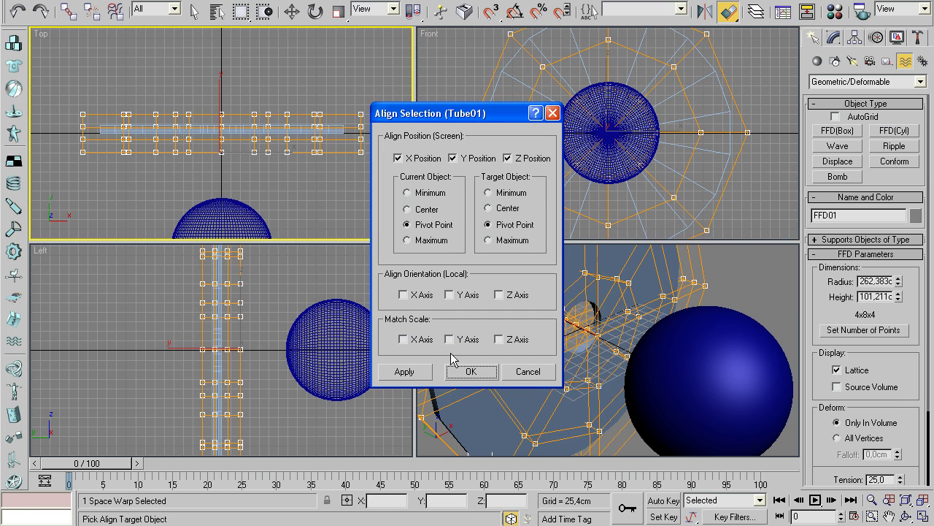
left_click(471, 372)
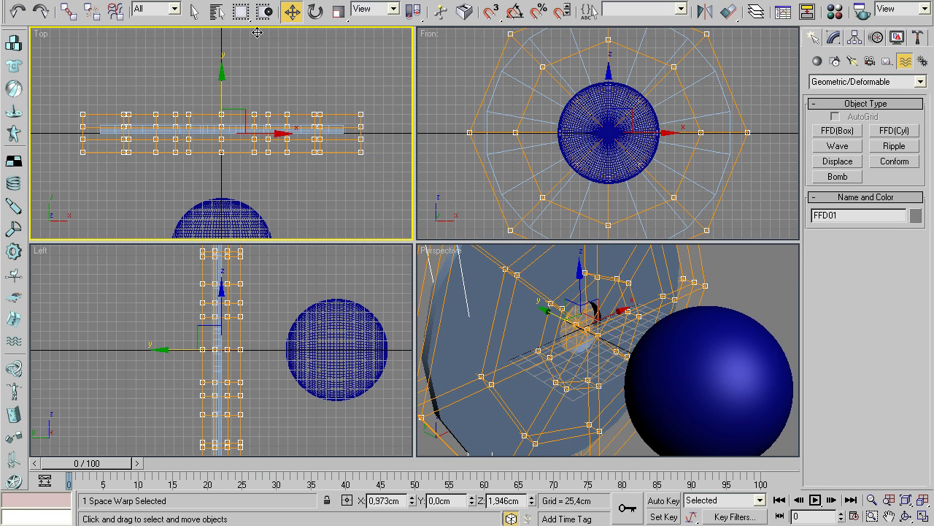
left_click_drag(221, 82, 221, 77)
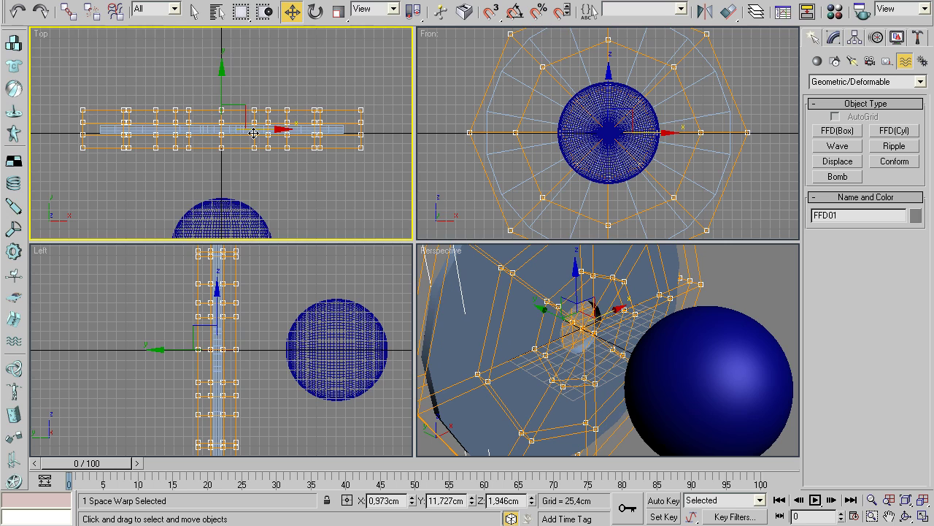
scroll(253, 132, "up", 3)
Maximize the Top view, select FFD01, and enter its Control Points sub-level
left_click(923, 516)
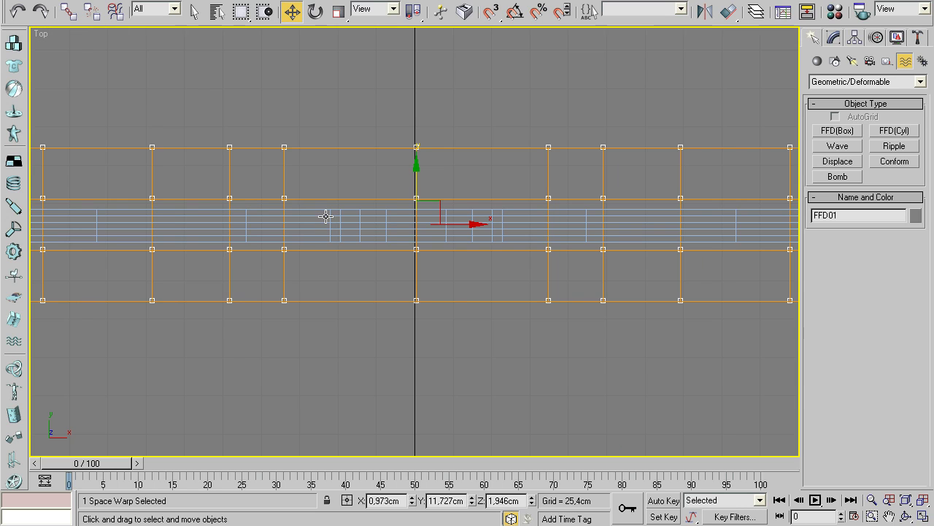
scroll(332, 213, "down", 2)
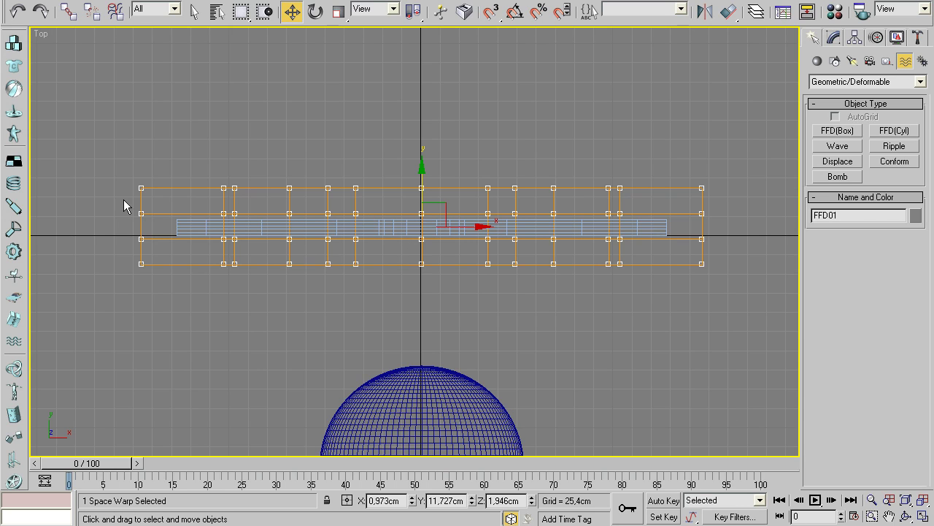
left_click_drag(601, 188, 735, 196)
left_click(834, 40)
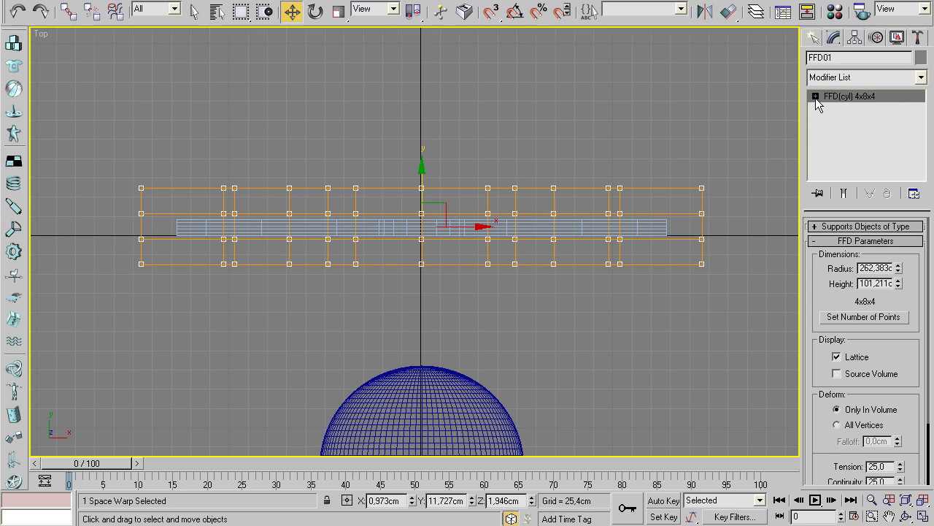
left_click(816, 95)
left_click(837, 107)
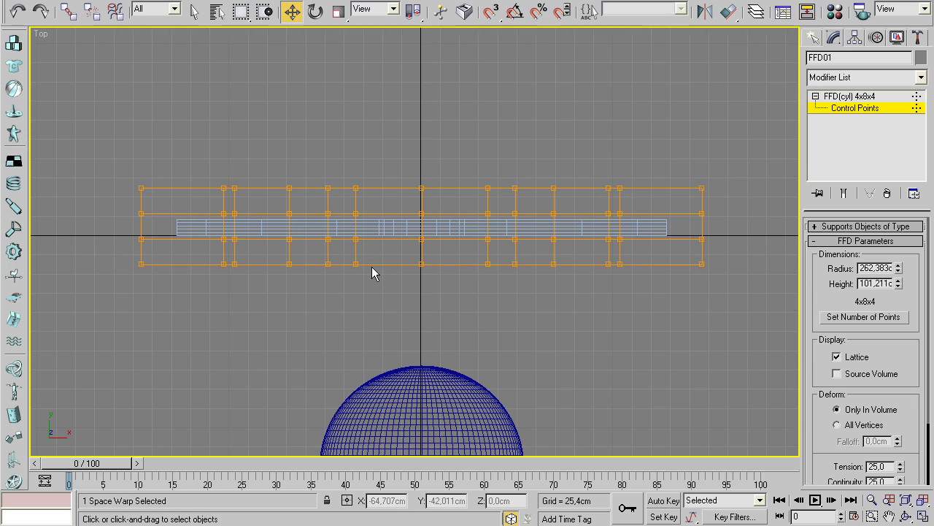
Select the top and bottom control-point rows and scale them outward
left_click_drag(126, 172, 729, 205)
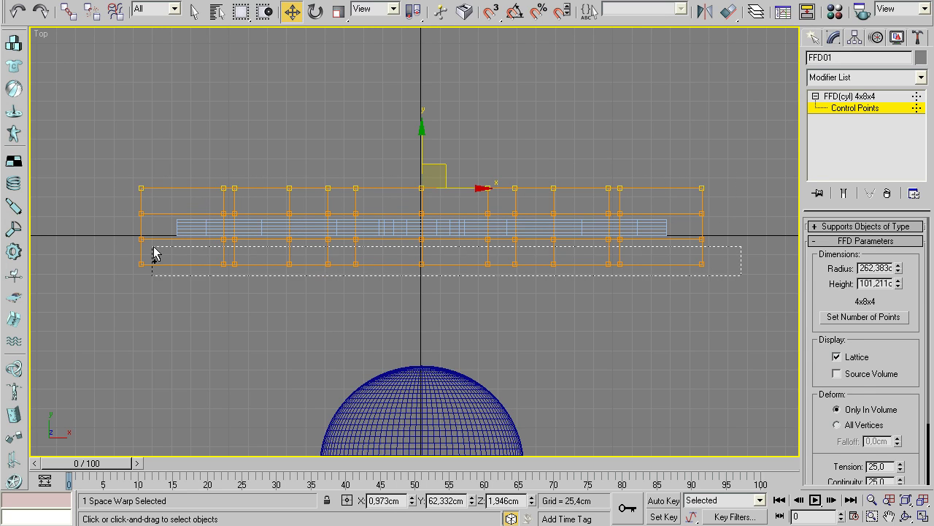
left_click_drag(153, 248, 98, 261, "ctrl")
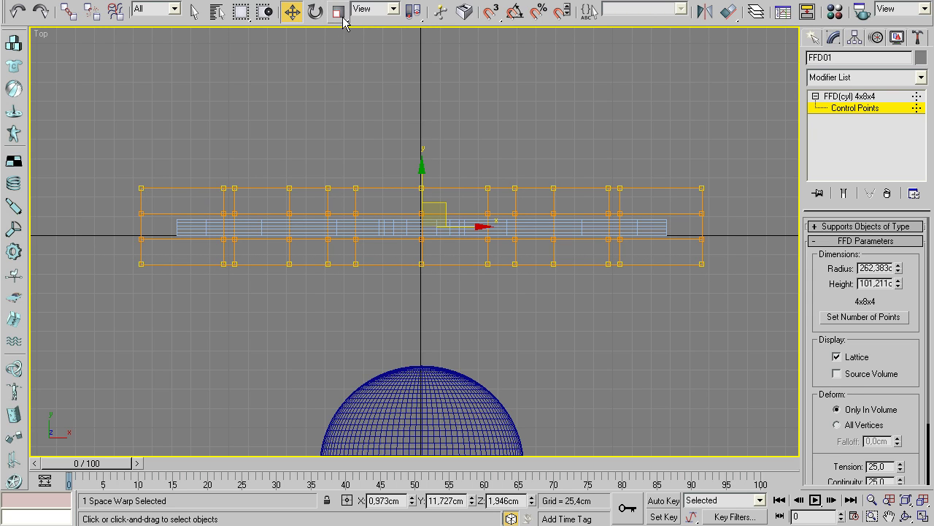
left_click(922, 517)
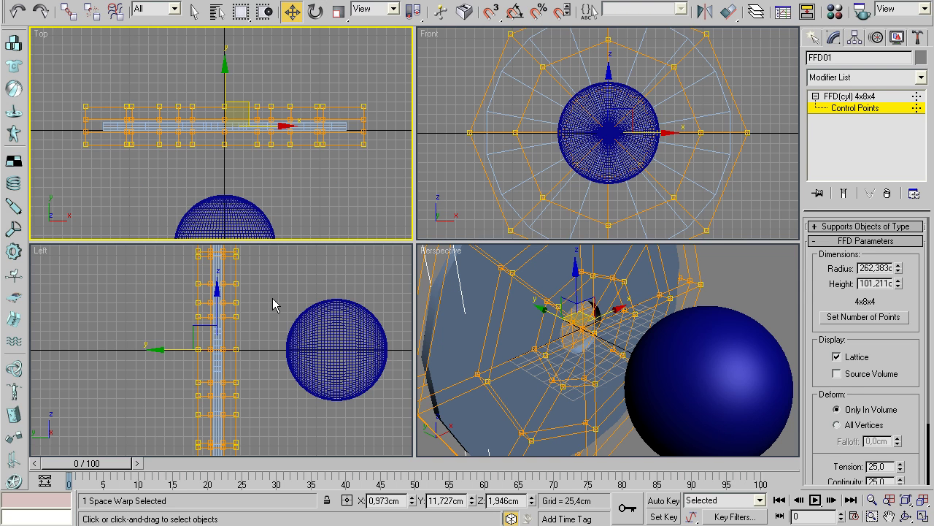
scroll(581, 160, "down", 1)
scroll(562, 172, "down", 1)
scroll(540, 186, "down", 1)
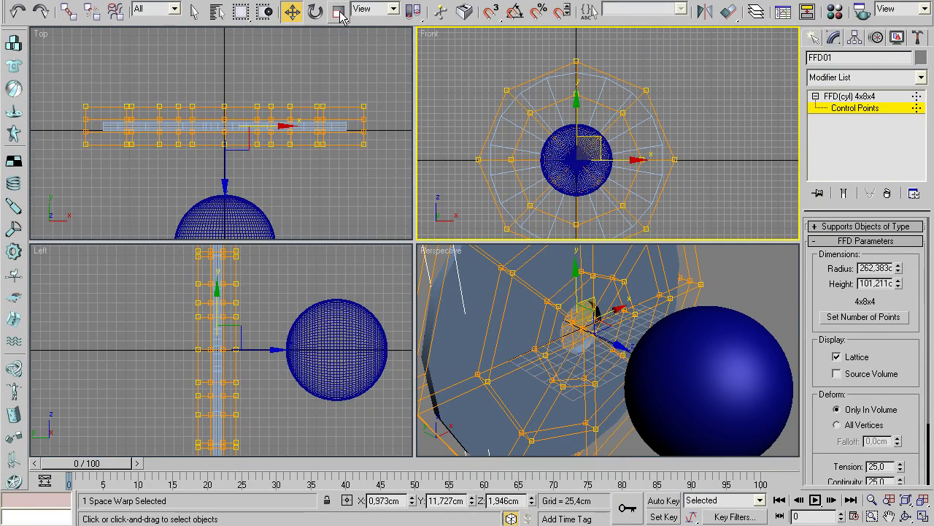
left_click(339, 12)
mouse_move(589, 152)
left_mouse_down()
mouse_move(613, 114)
mouse_move(597, 123)
left_mouse_up()
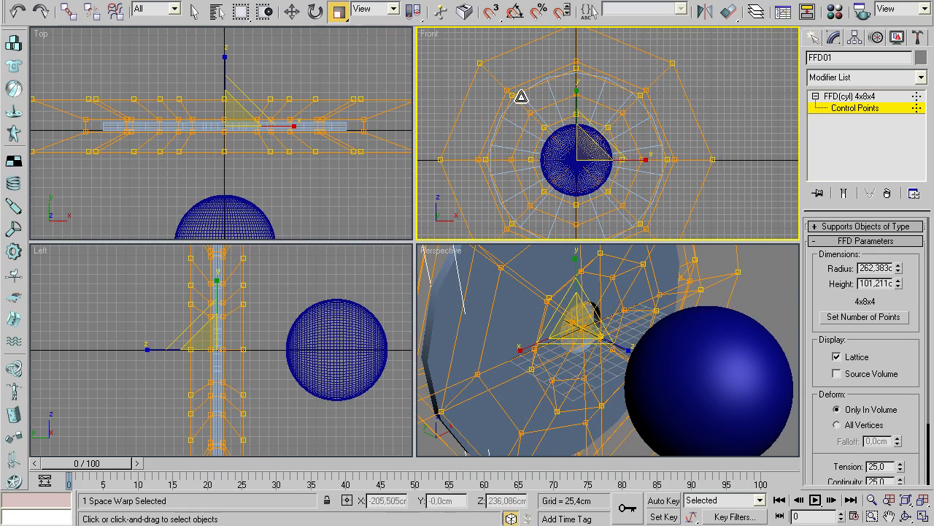
Reselect the lattice control points in the Top view and stretch them along Y
left_click(291, 11)
right_click(79, 116)
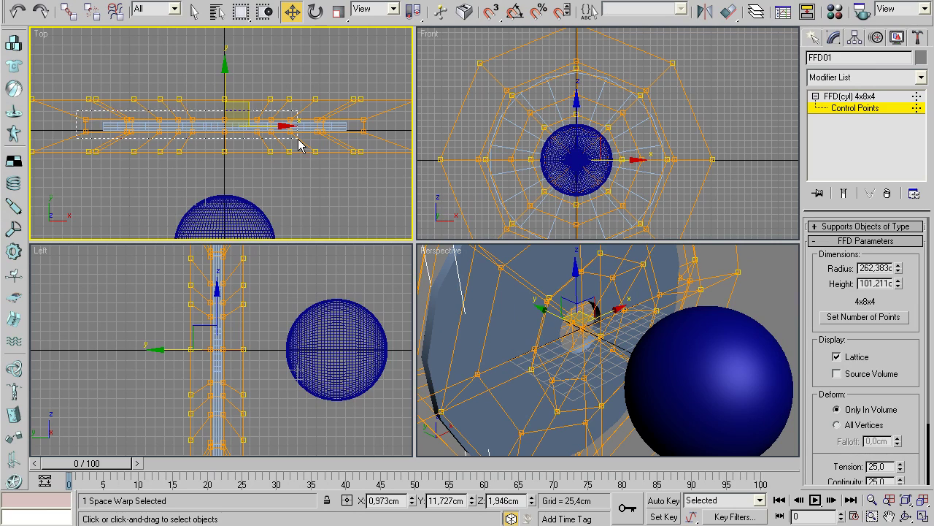
left_click(338, 11)
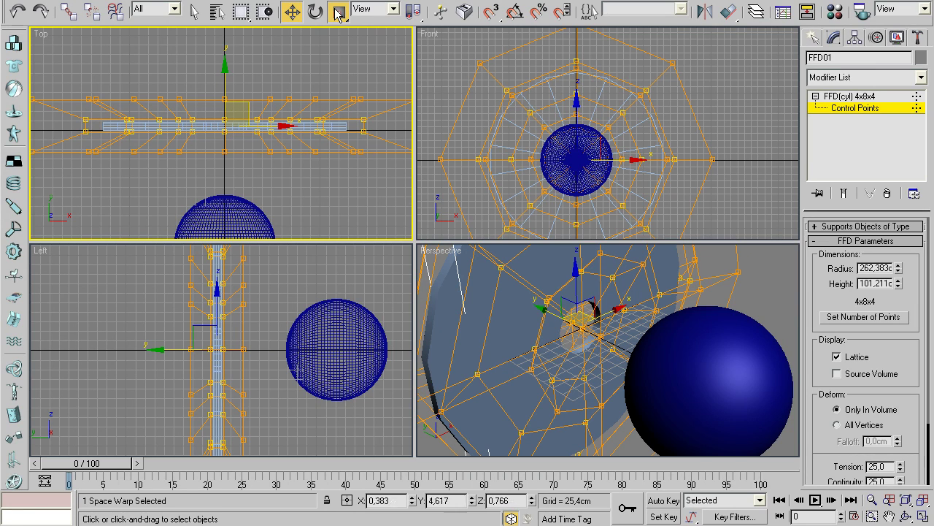
left_click_drag(588, 151, 578, 156)
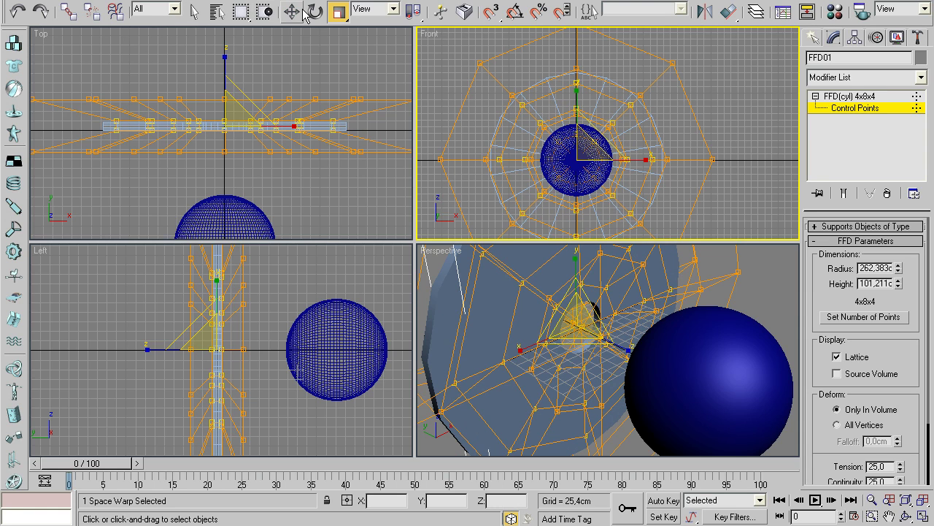
left_click(290, 72)
scroll(297, 48, "down", 1)
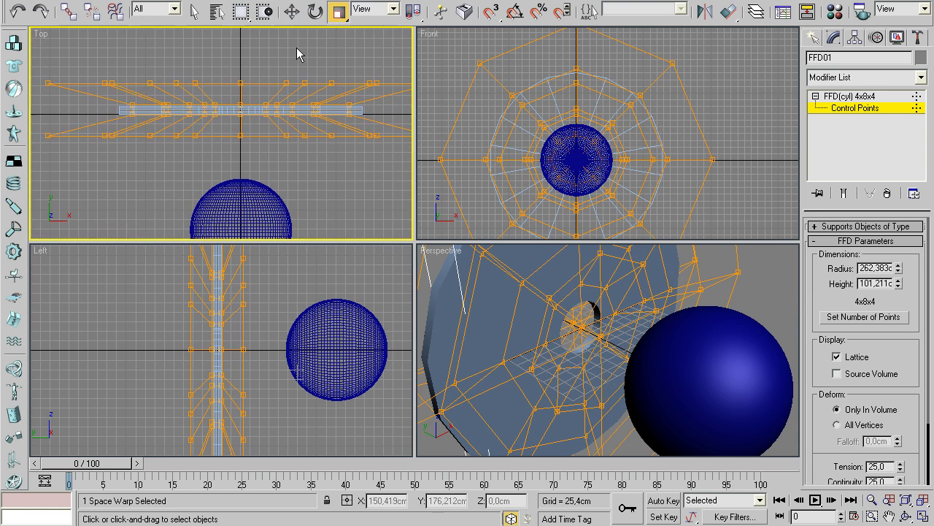
scroll(296, 48, "down", 3)
left_click_drag(124, 92, 345, 134)
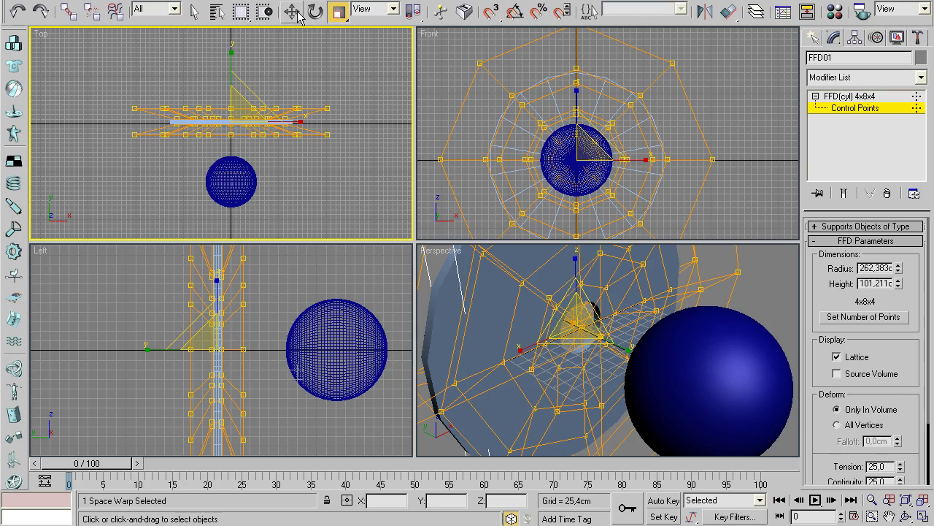
left_click_drag(231, 69, 232, 38)
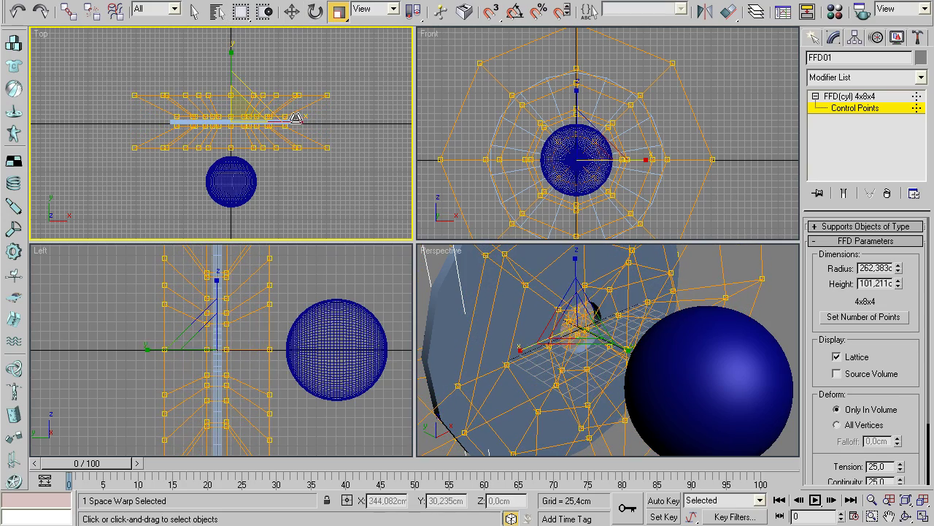
scroll(319, 37, "down", 1)
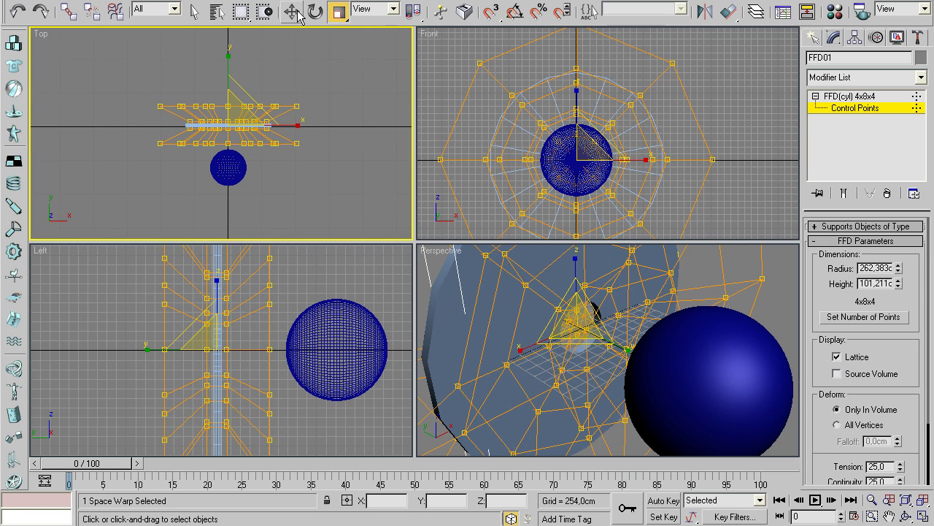
Cancel Set FFD Dimensions, leaving the lattice point count unchanged
left_click(865, 319)
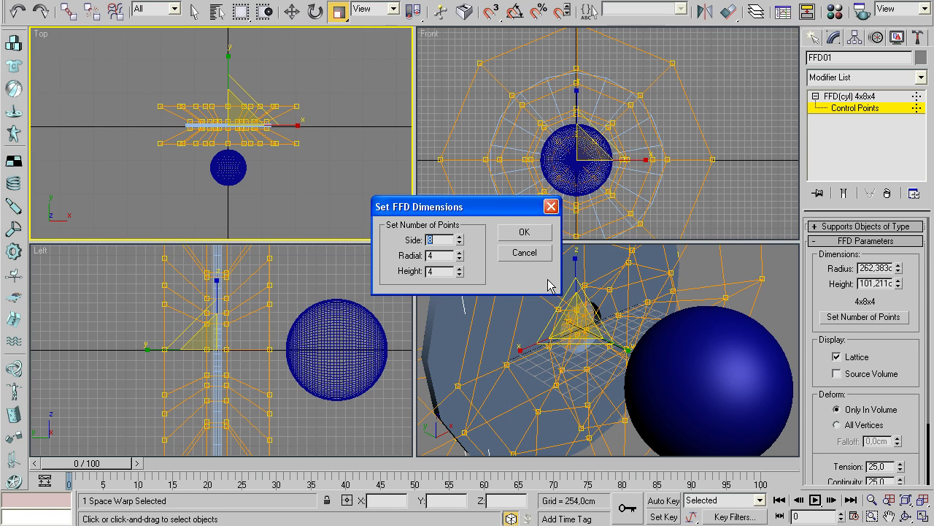
left_click(551, 208)
left_click(292, 11)
Scale the inner lattice control points to about 82% in the Front view, then deselect
scroll(241, 118, "up", 1)
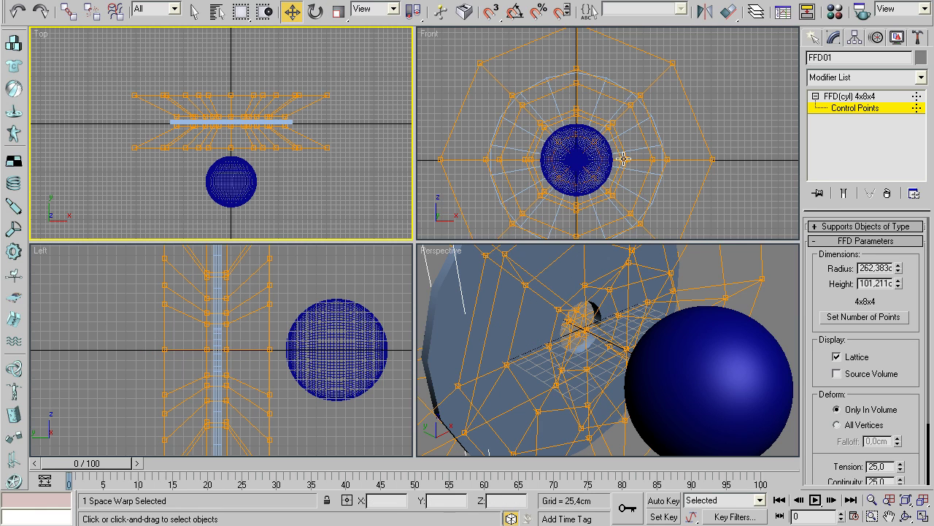
scroll(619, 156, "up", 3)
scroll(611, 159, "down", 1)
middle_click_drag(571, 143, 590, 73)
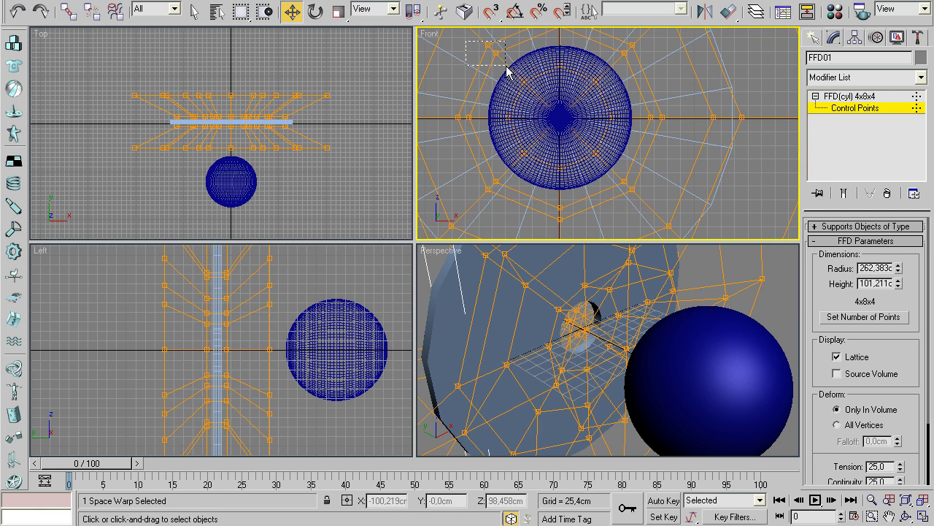
left_click_drag(478, 33, 520, 78)
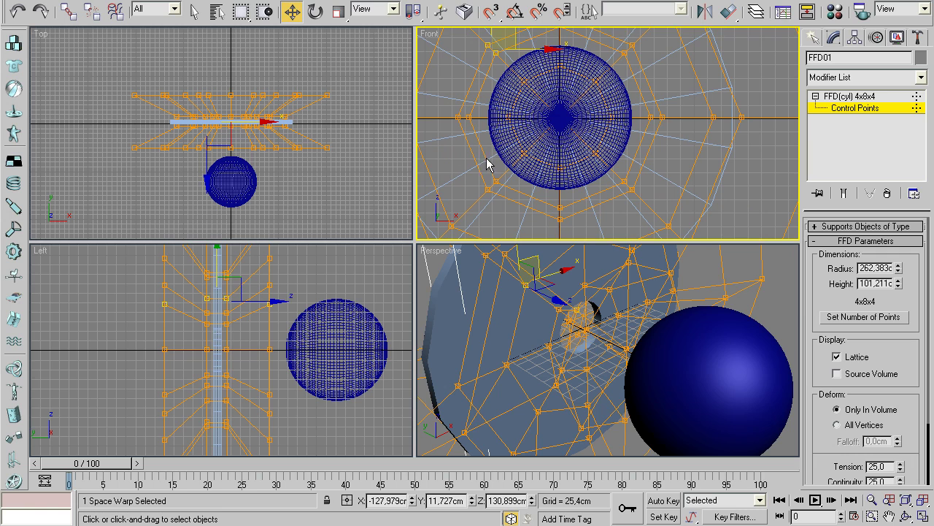
left_click(592, 84)
middle_click_drag(567, 92, 558, 118)
scroll(558, 118, "down", 1)
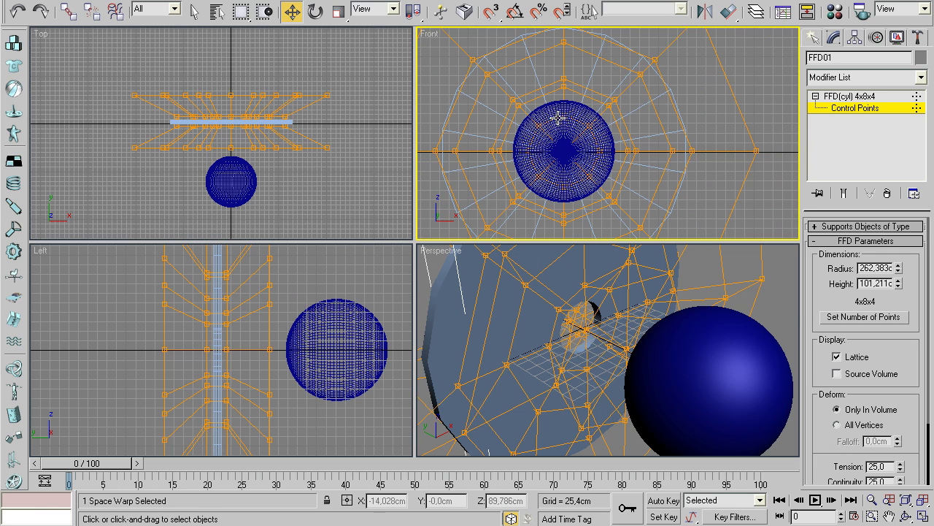
left_click_drag(499, 78, 638, 228)
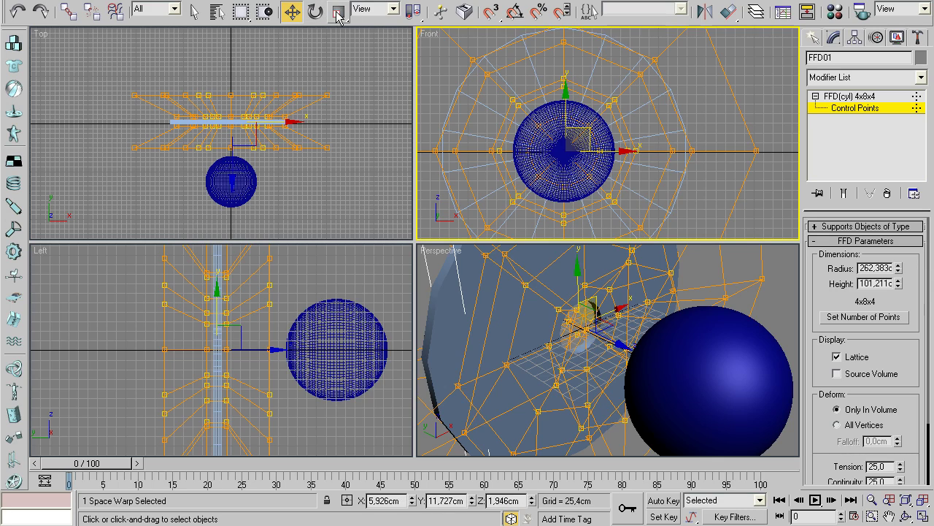
left_click(338, 11)
left_click_drag(577, 135, 578, 136)
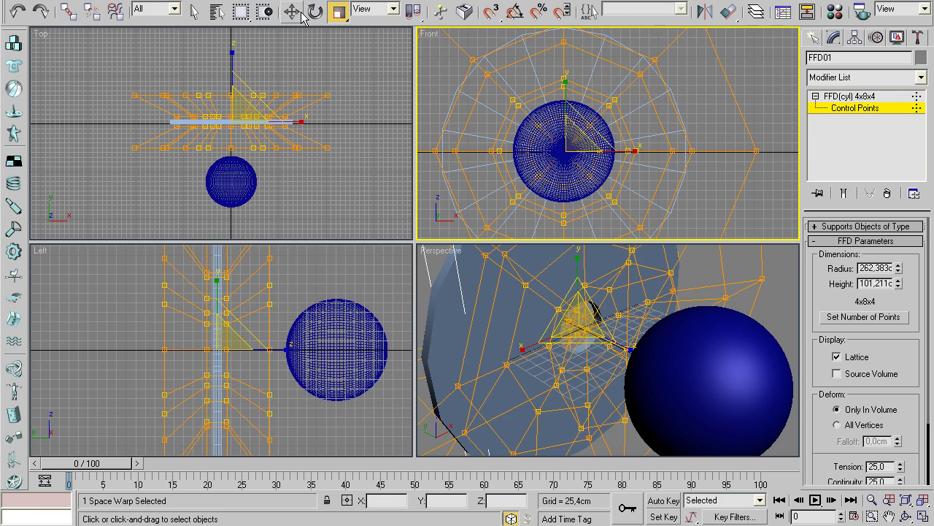
mouse_move(581, 137)
left_mouse_down()
mouse_move(577, 162)
mouse_move(573, 139)
left_mouse_up()
key("w")
left_click(593, 141)
Exit Control Points and move Sphere01 down to about -338 cm on Z, below the disc
left_click(867, 108)
left_click(860, 109)
left_click(859, 110)
left_click(582, 113)
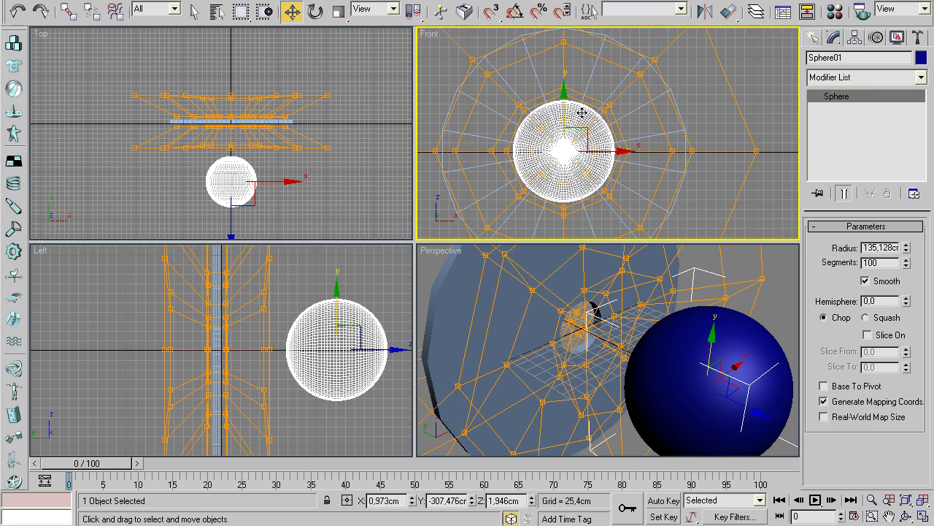
left_click(563, 79)
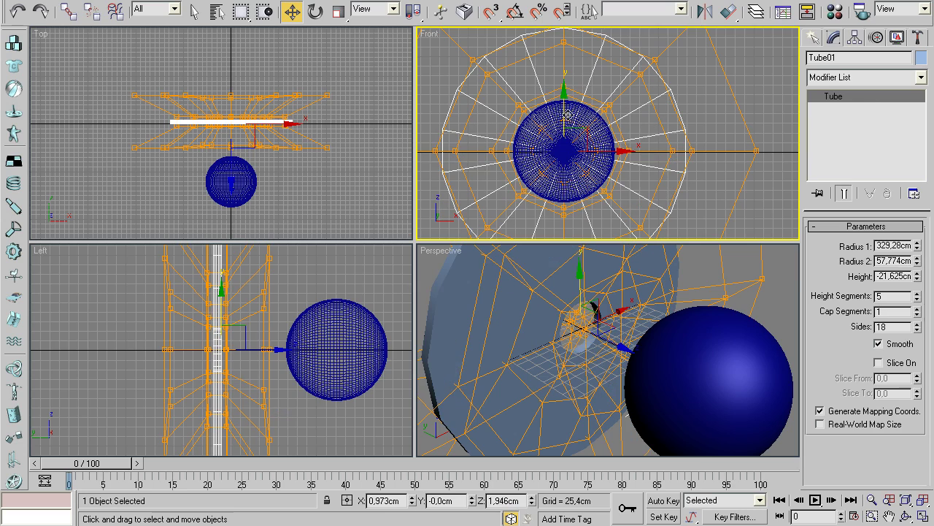
left_click(567, 127)
left_click_drag(566, 126, 564, 219)
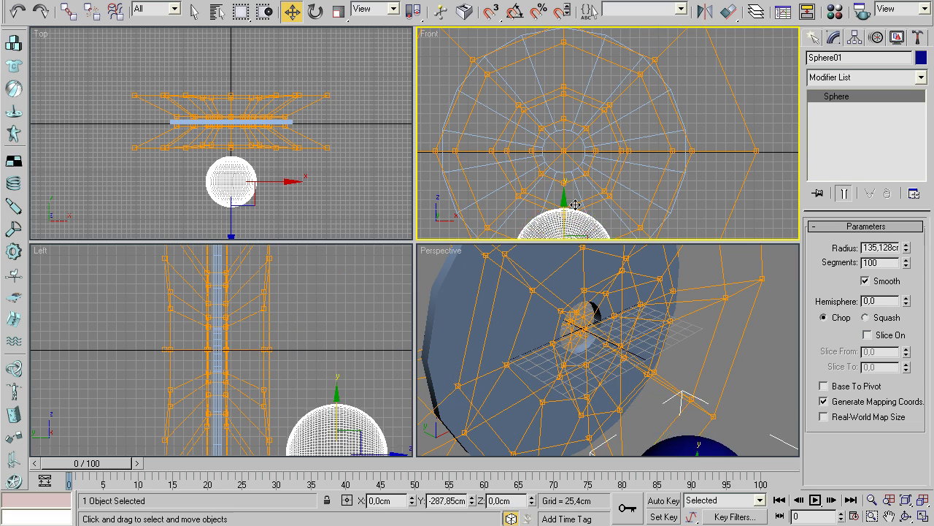
left_click(528, 102)
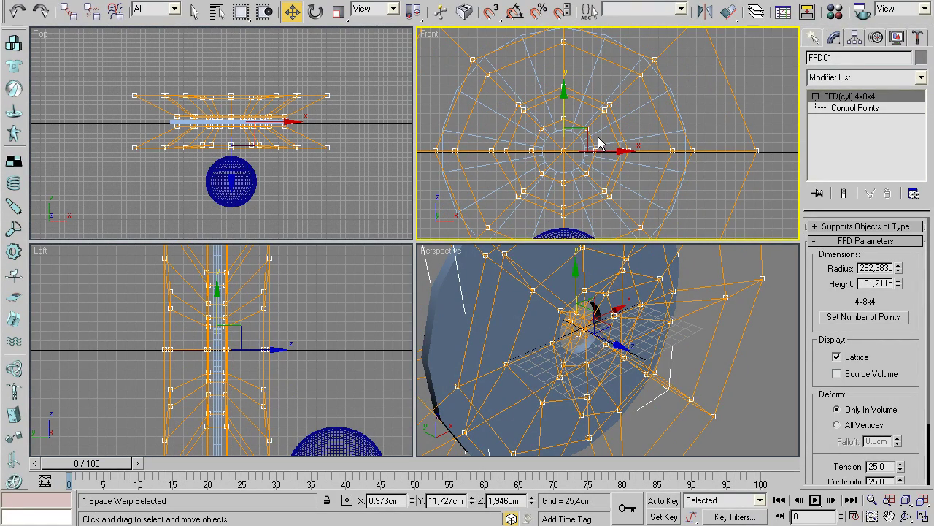
Scale FFD01's inner ring of control points to 74%, then exit Control Points
left_click(834, 108)
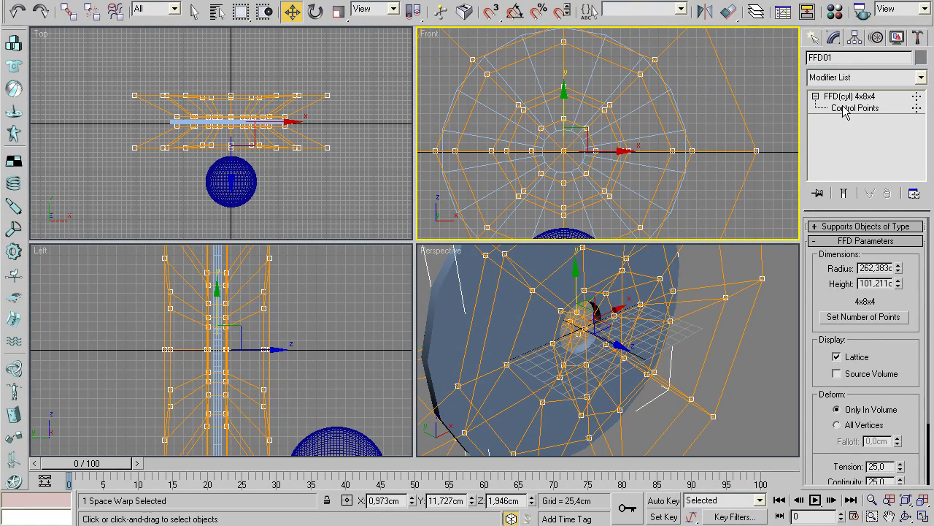
left_click(538, 119)
left_click_drag(620, 209, 626, 214)
left_click(508, 172)
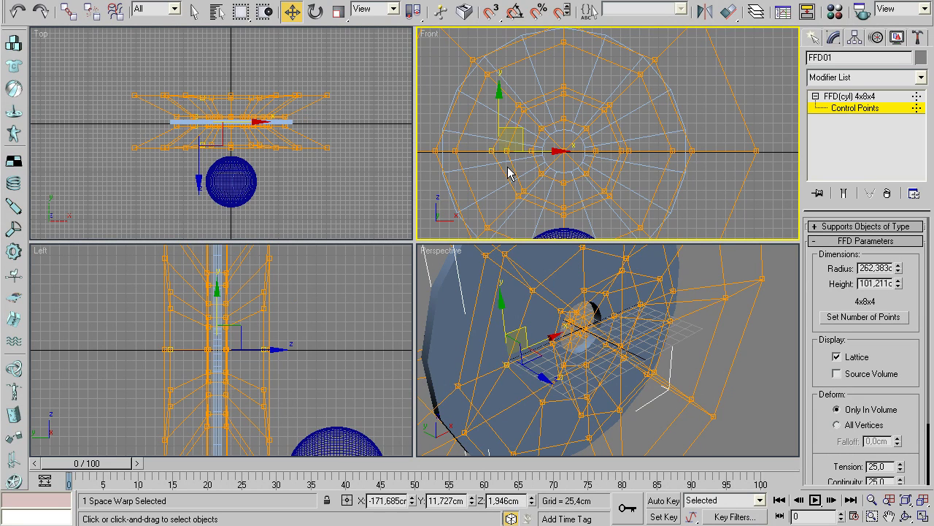
left_click(499, 131)
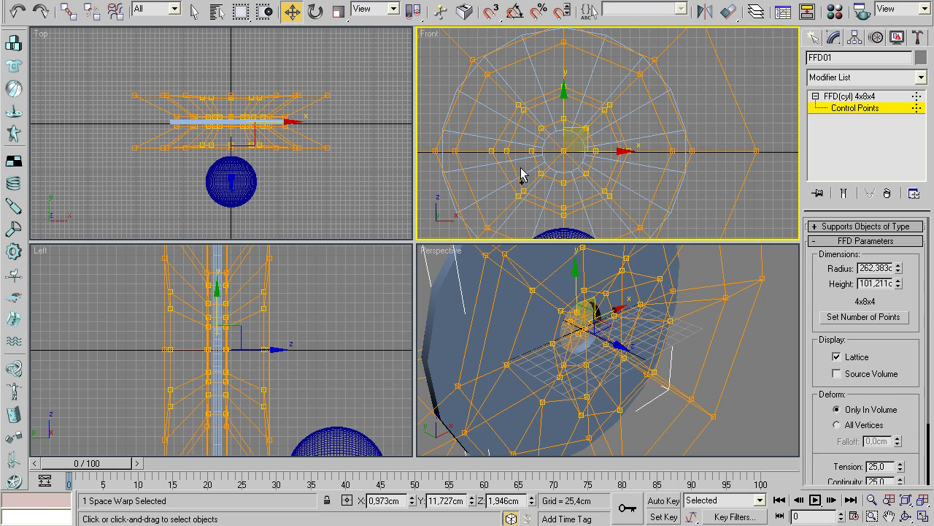
left_click(338, 11)
mouse_move(576, 136)
left_mouse_down()
mouse_move(562, 160)
mouse_move(574, 169)
left_mouse_up()
left_click(292, 11)
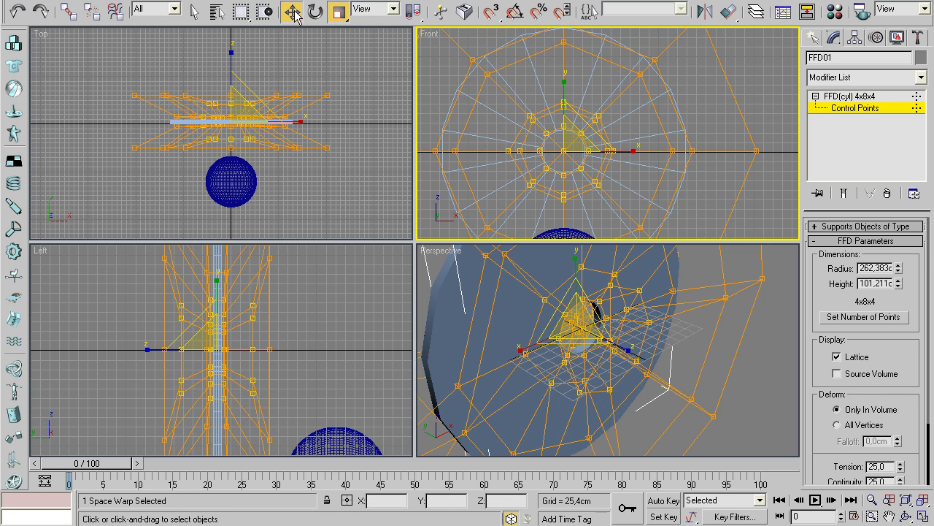
left_click(725, 180)
left_click(233, 179)
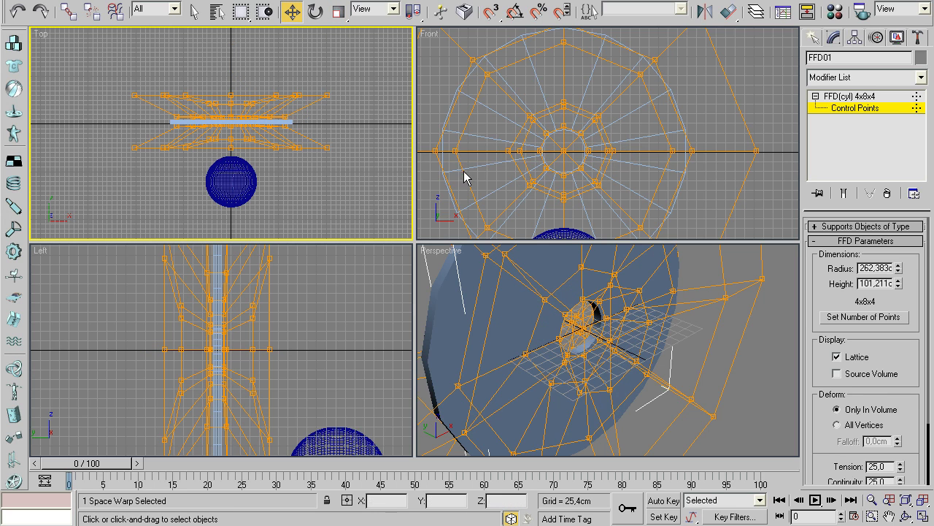
left_click(851, 109)
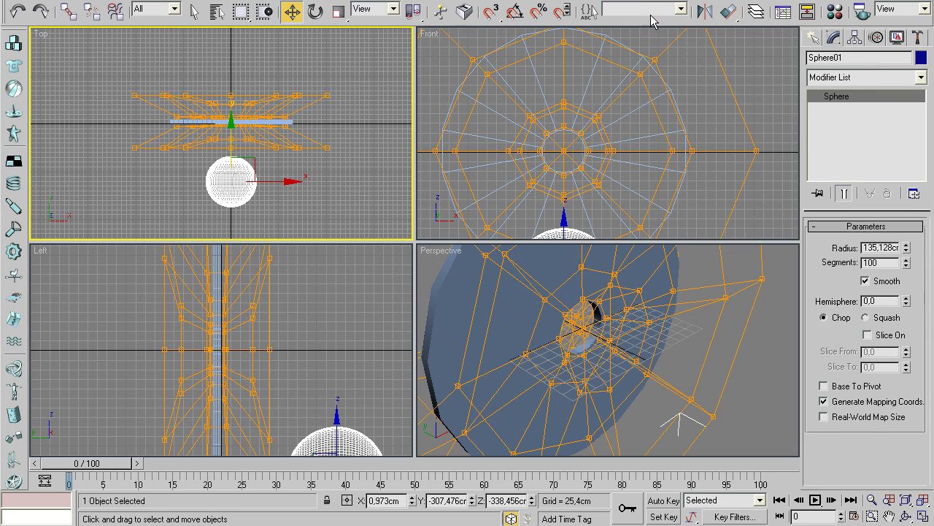
Realign the sphere to Tube01's position, then move it about 561 cm out along negative Y
left_click(602, 110)
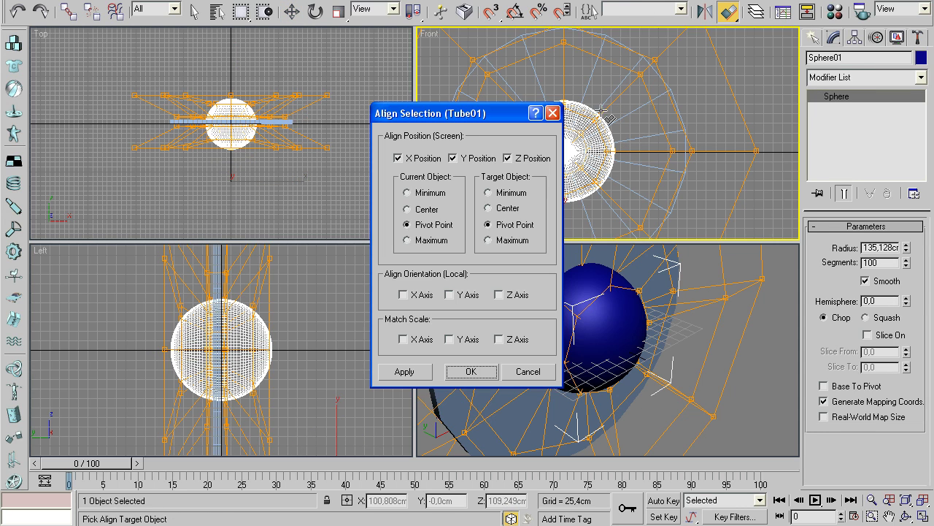
left_click(479, 373)
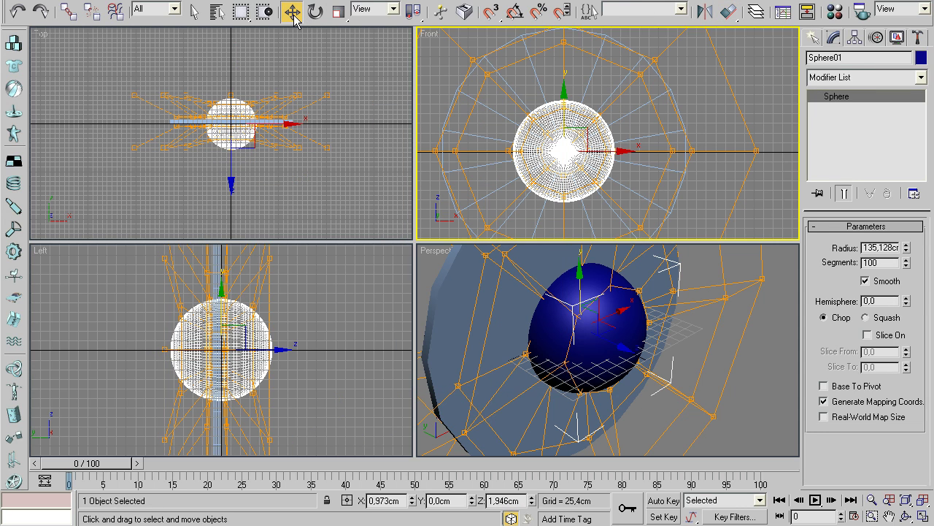
left_click(241, 73)
left_click(240, 104)
scroll(248, 98, "down", 5)
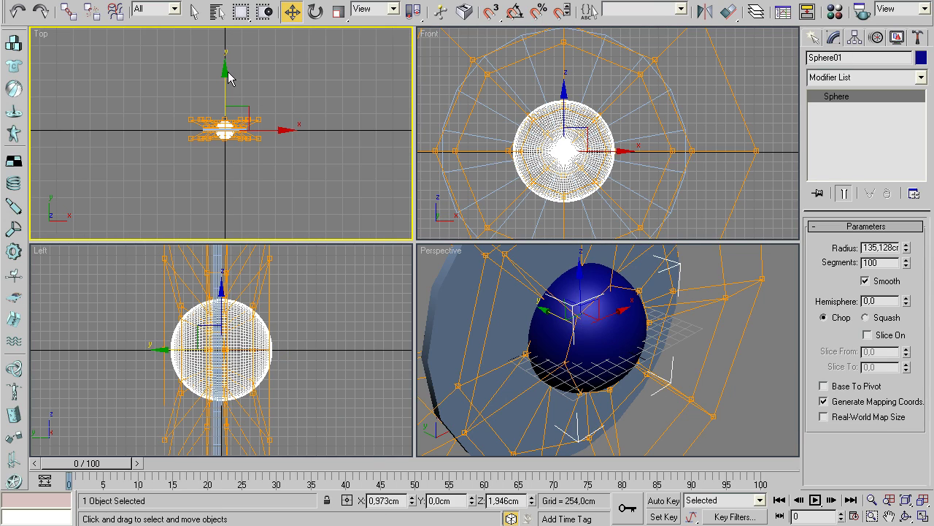
left_click_drag(229, 79, 225, 124)
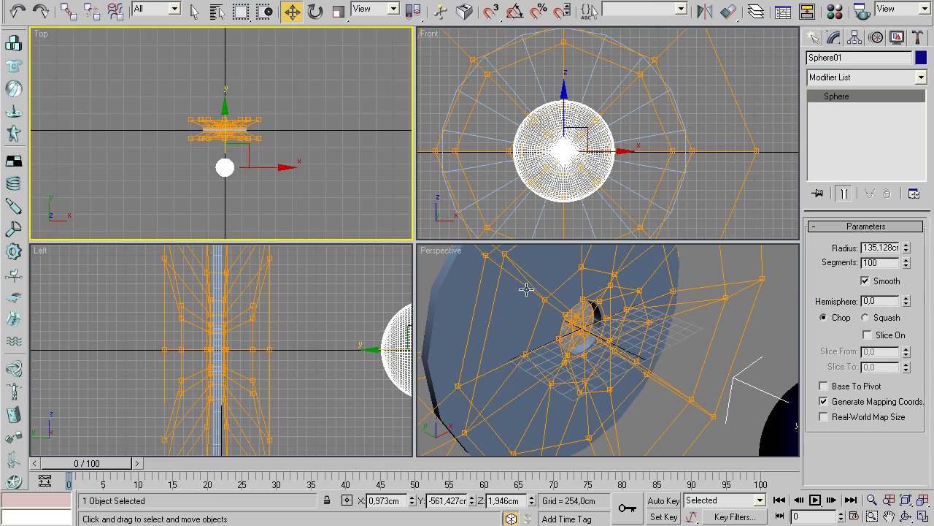
middle_click_drag(526, 289, 551, 305)
middle_click_drag(327, 339, 265, 348)
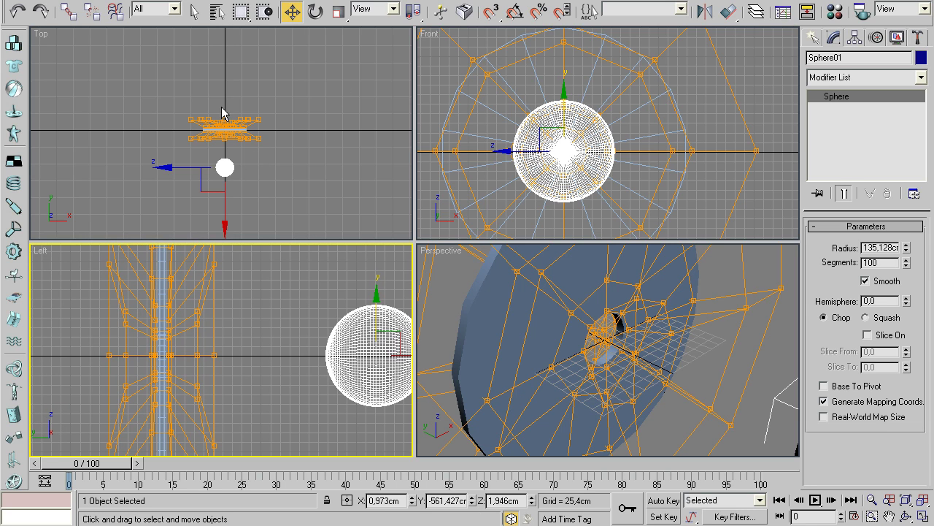
left_click(241, 135)
scroll(217, 117, "up", 4)
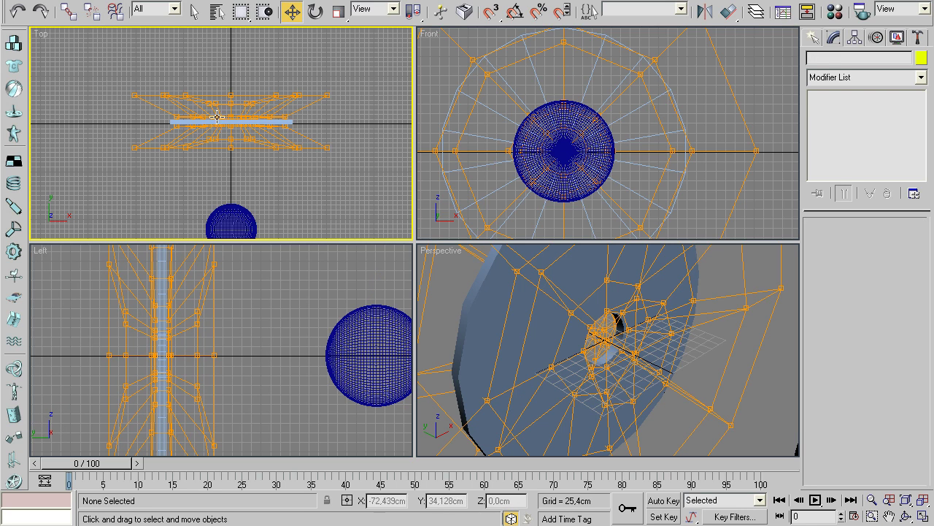
Bind Sphere01 to the FFD01 cylindrical space warp, adding FFD Binding (WSM) to its stack
left_click(252, 94)
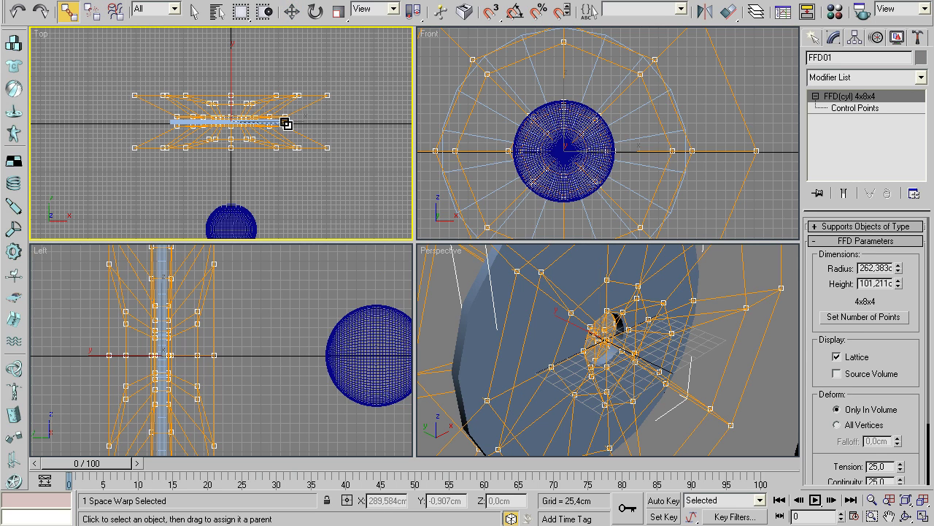
left_click_drag(286, 128, 291, 145)
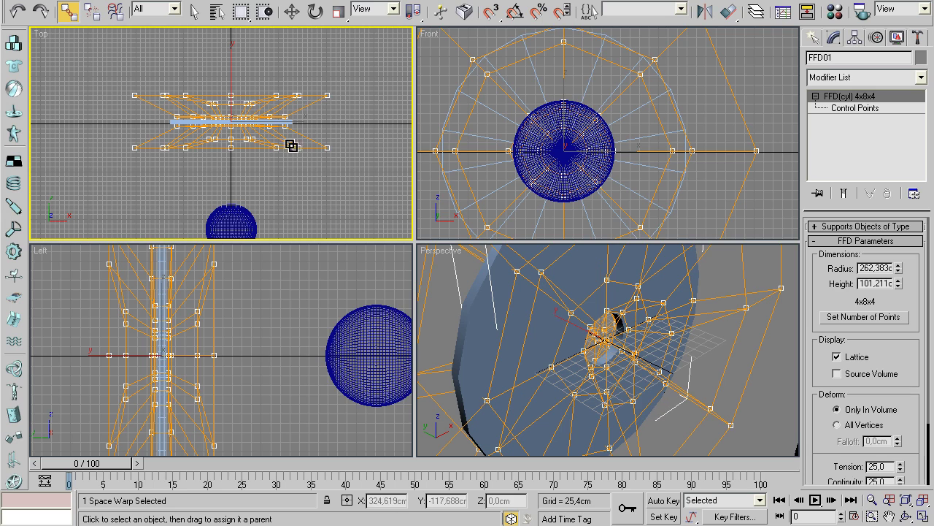
left_click(231, 62)
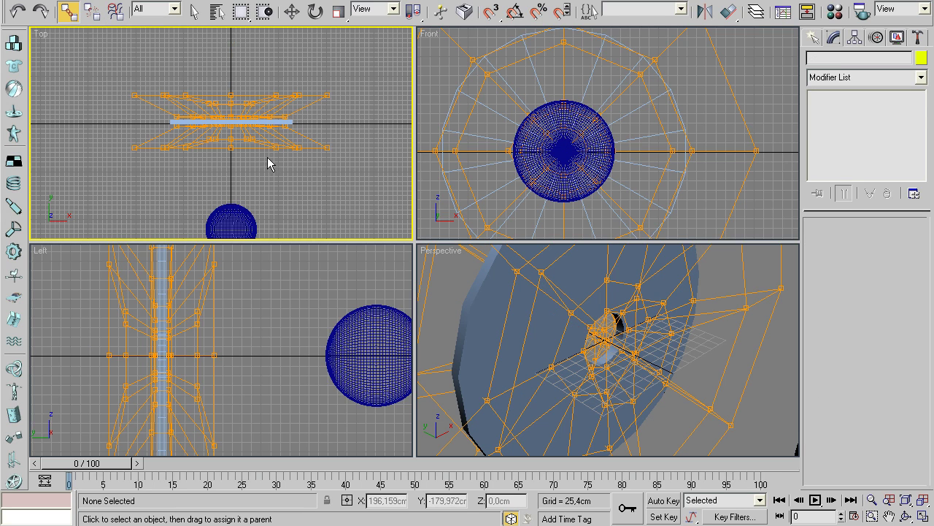
scroll(272, 162, "down", 2)
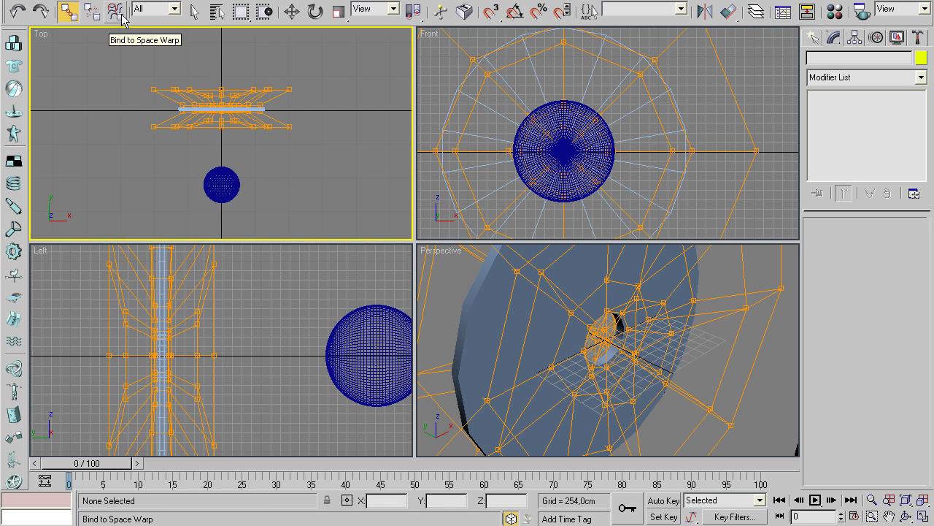
left_click(239, 126)
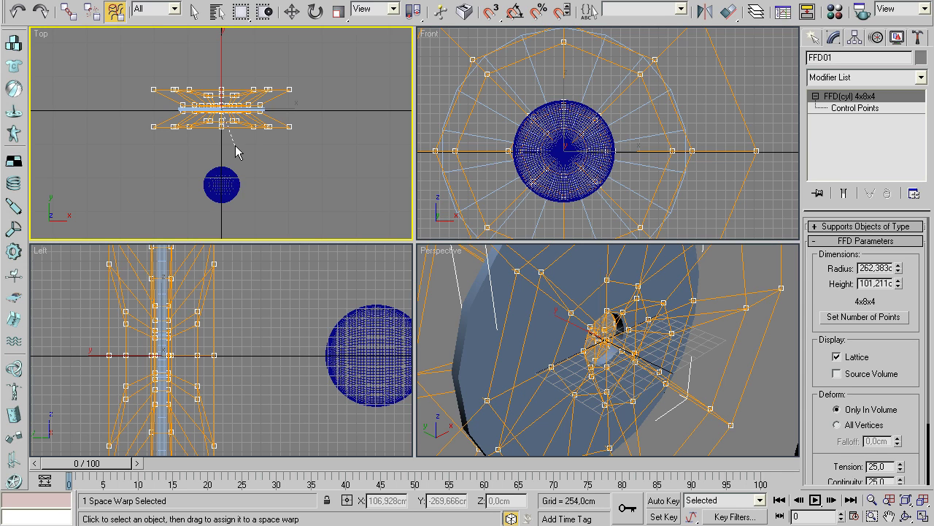
left_click_drag(231, 178, 231, 178)
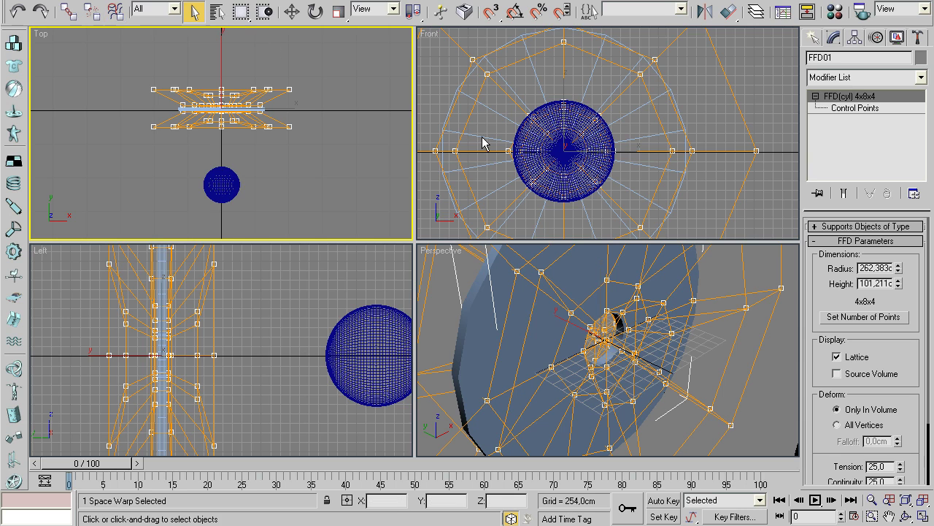
left_click(228, 186)
Push the sphere into the FFD lattice to test its deformation, then return it outside
scroll(367, 323, "down", 2)
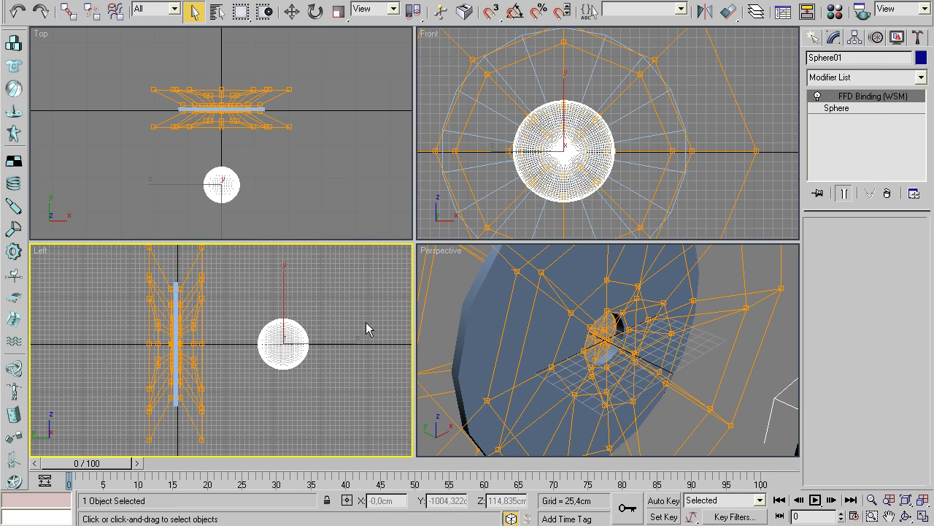
scroll(306, 336, "up", 1)
mouse_move(369, 341)
left_mouse_down()
mouse_move(168, 341)
mouse_move(220, 340)
mouse_move(204, 321)
left_mouse_up()
scroll(204, 321, "up", 3)
middle_click_drag(208, 329, 247, 400)
mouse_move(340, 374)
left_mouse_down()
mouse_move(90, 375)
mouse_move(355, 373)
mouse_move(168, 374)
mouse_move(323, 374)
left_mouse_up()
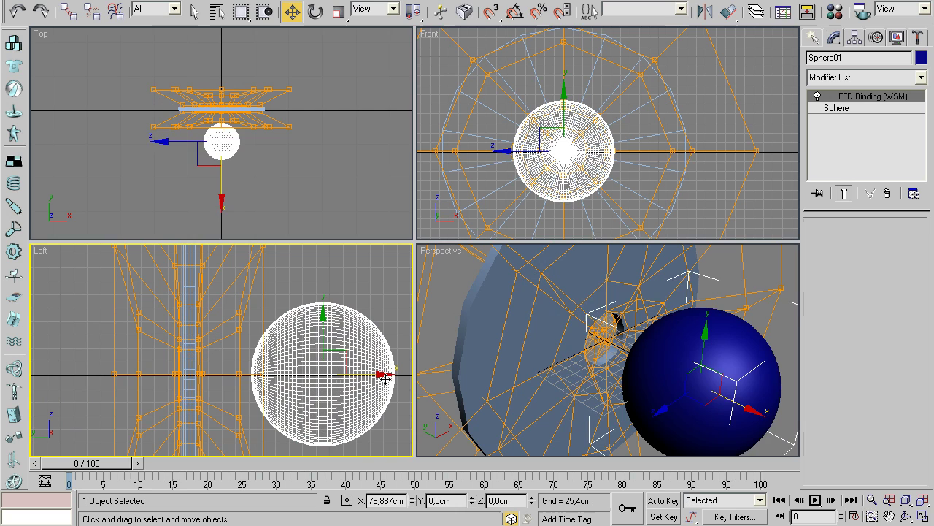
left_click(653, 314)
Move the sphere to about -513 cm on Y, then turn on Auto Key at frame 100
scroll(642, 333, "down", 2)
scroll(642, 333, "down", 3)
scroll(628, 343, "up", 1)
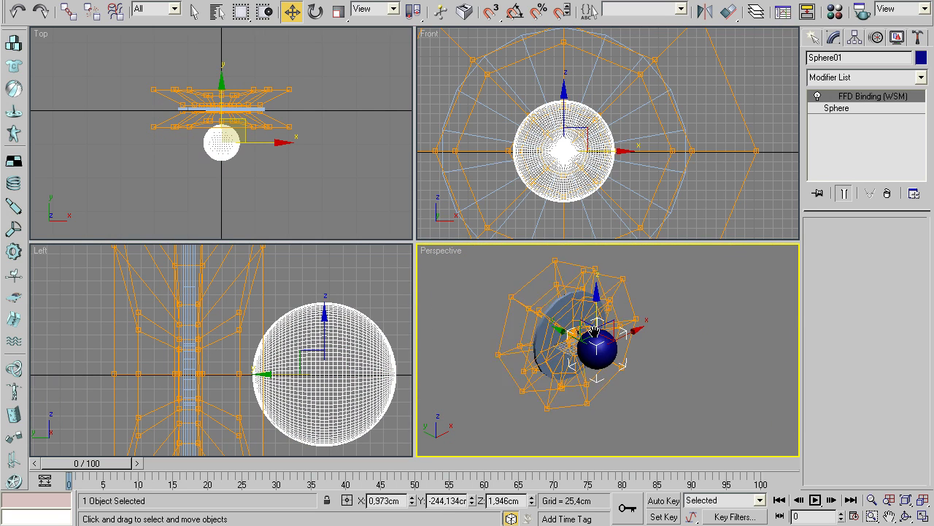
scroll(621, 346, "up", 4)
scroll(602, 350, "down", 2)
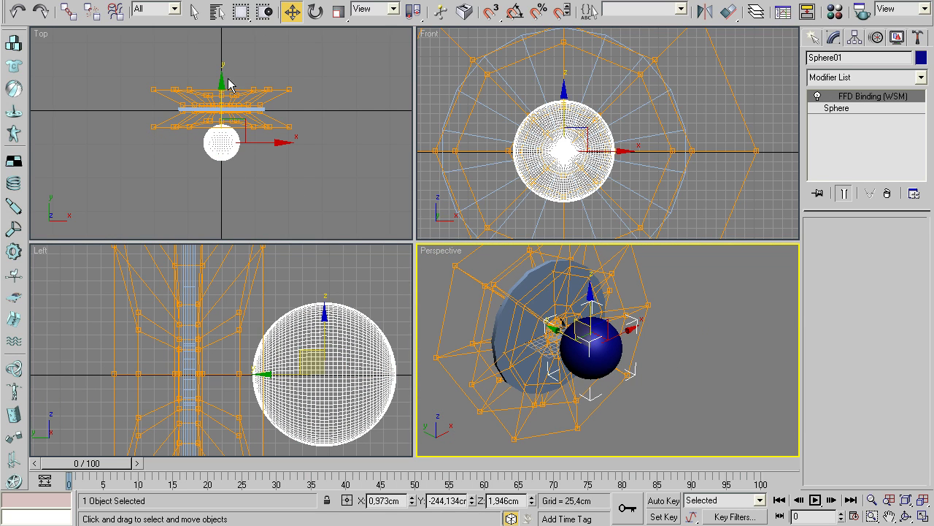
left_click_drag(221, 86, 167, 398)
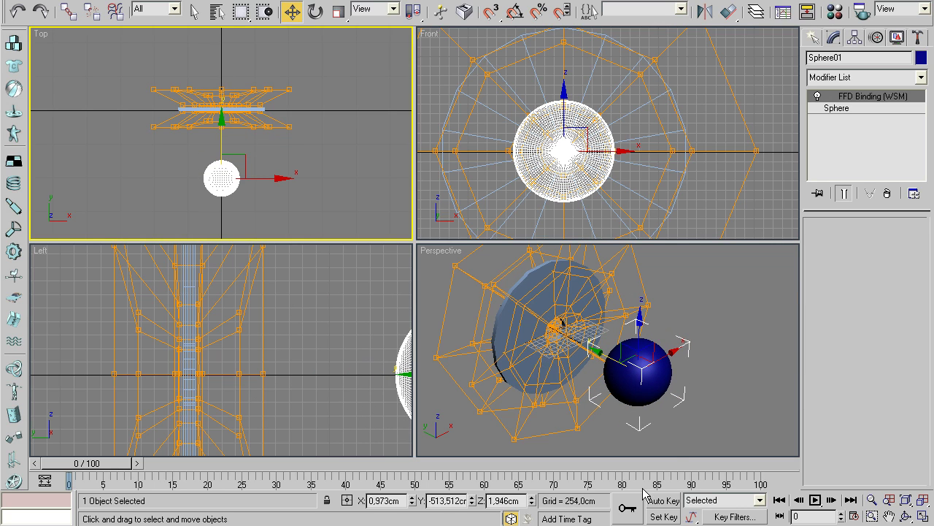
left_click(677, 501)
left_click_drag(124, 463, 559, 467)
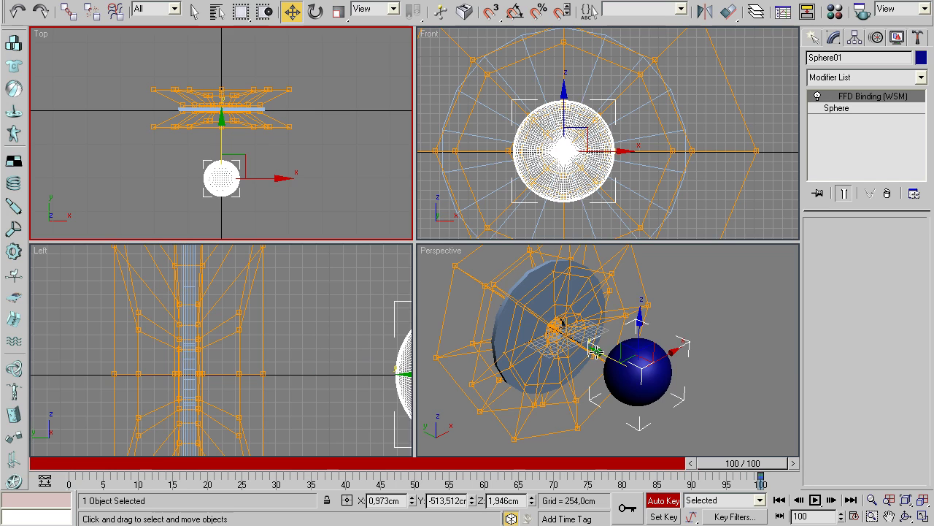
At frame 100, move the sphere through to the far side of the disc
left_click_drag(596, 353, 433, 264)
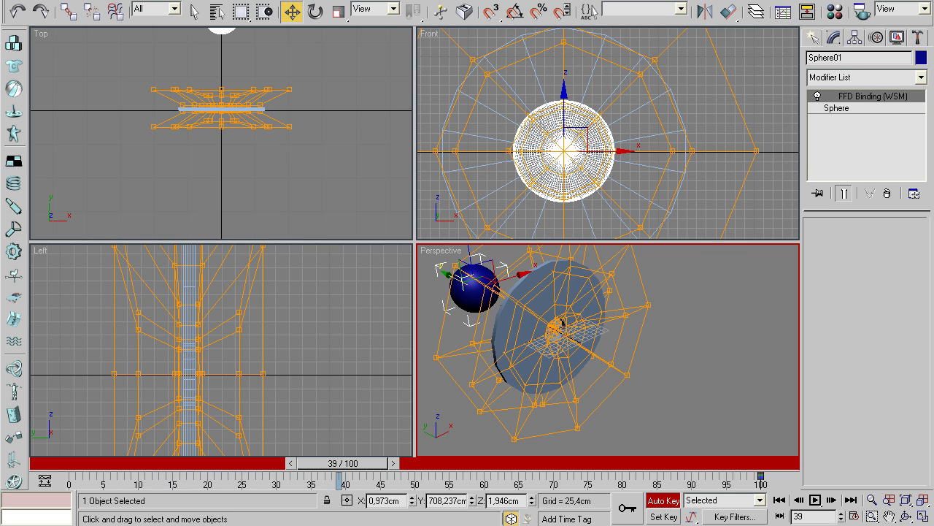
left_click(905, 517)
left_click(664, 502)
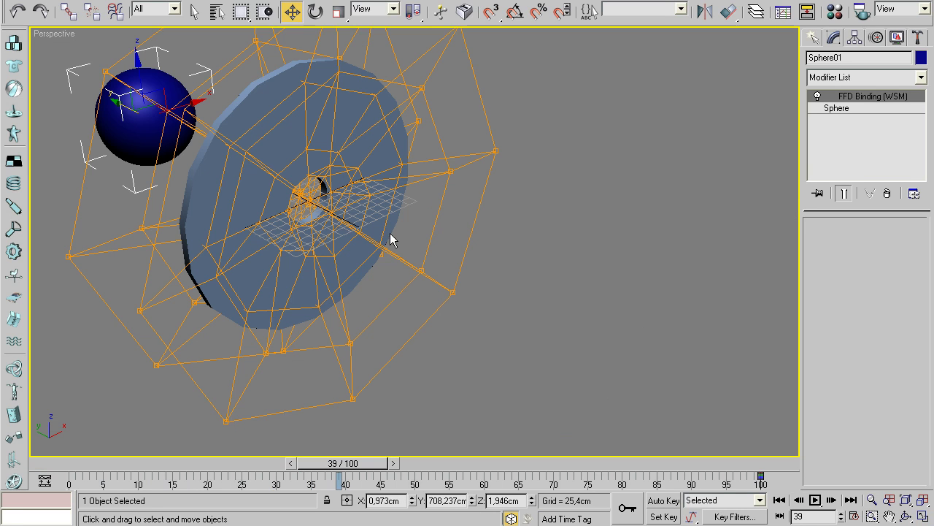
middle_click_drag(390, 233, 463, 265)
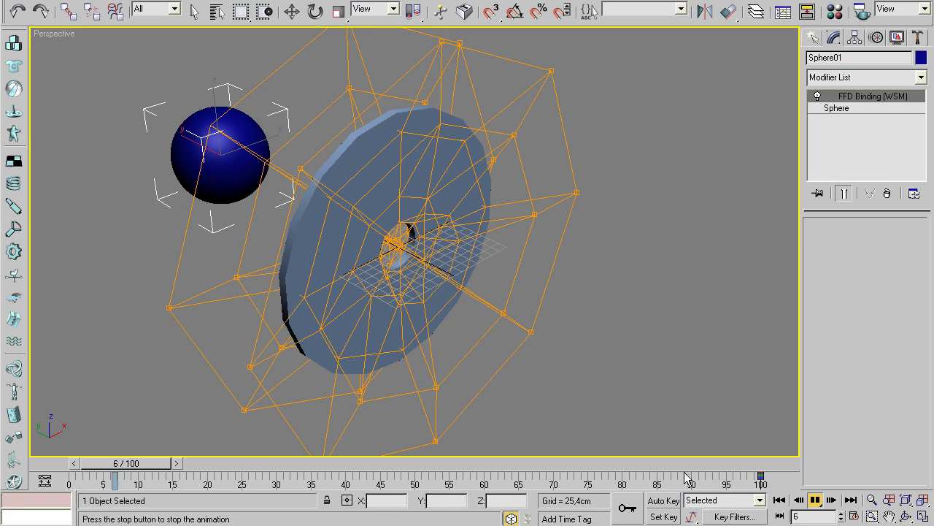
Key the sphere's starting position at about -489 cm on Y, then play the animation
left_click(660, 502)
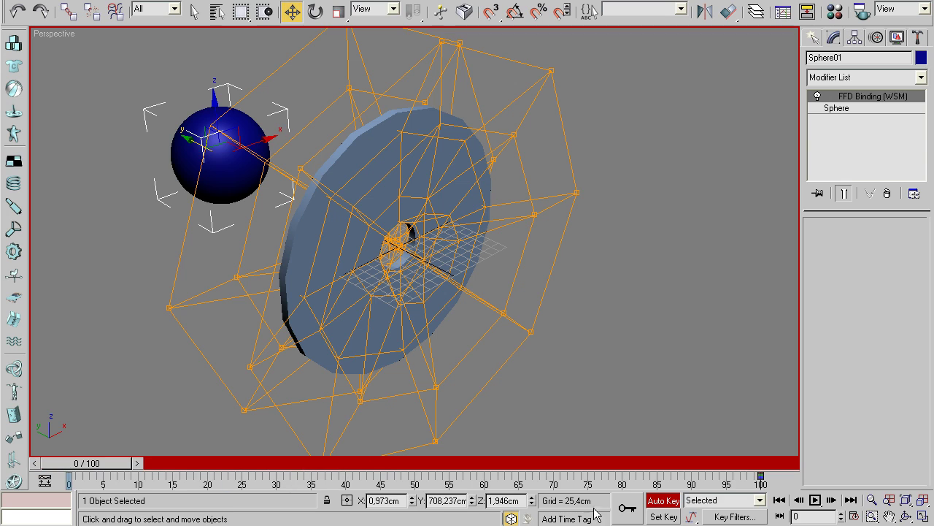
mouse_move(189, 141)
left_mouse_down()
mouse_move(435, 266)
mouse_move(515, 288)
mouse_move(539, 320)
left_mouse_up()
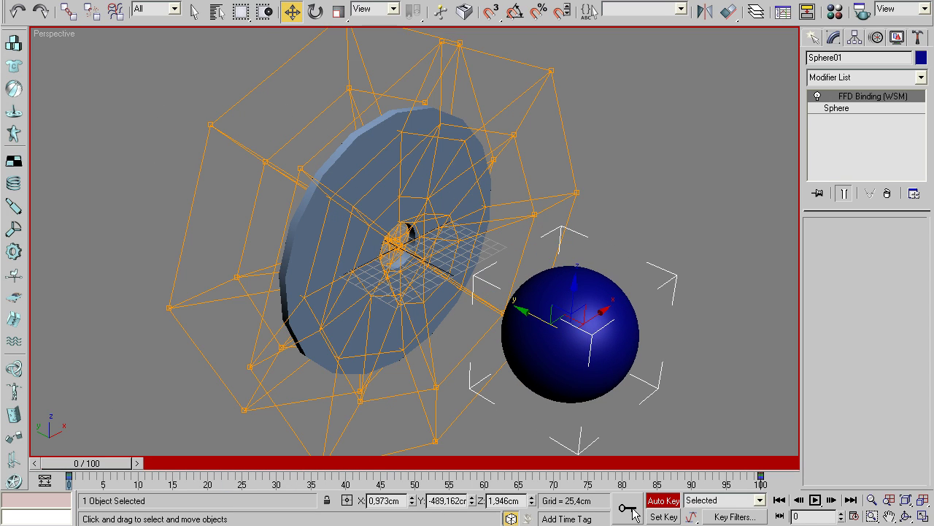
left_click(816, 500)
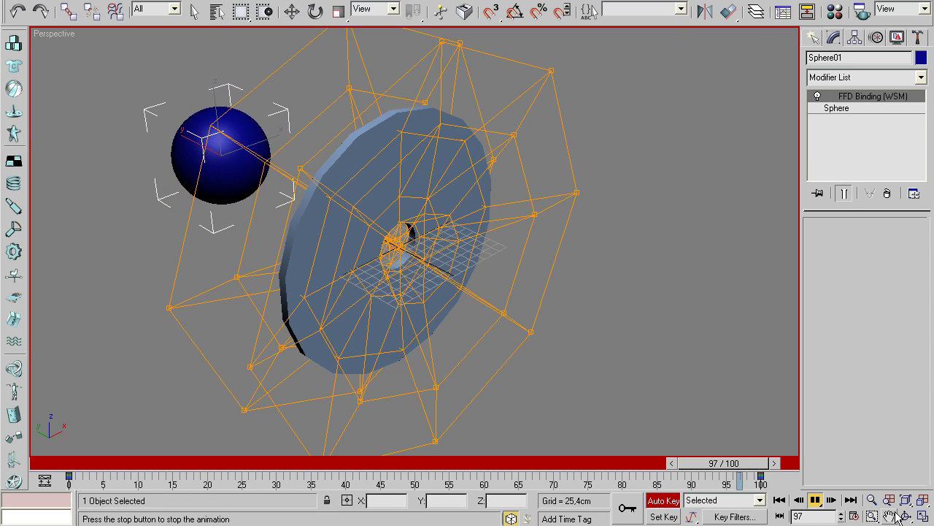
mouse_move(467, 343)
left_mouse_down()
mouse_move(496, 350)
mouse_move(567, 333)
left_mouse_up()
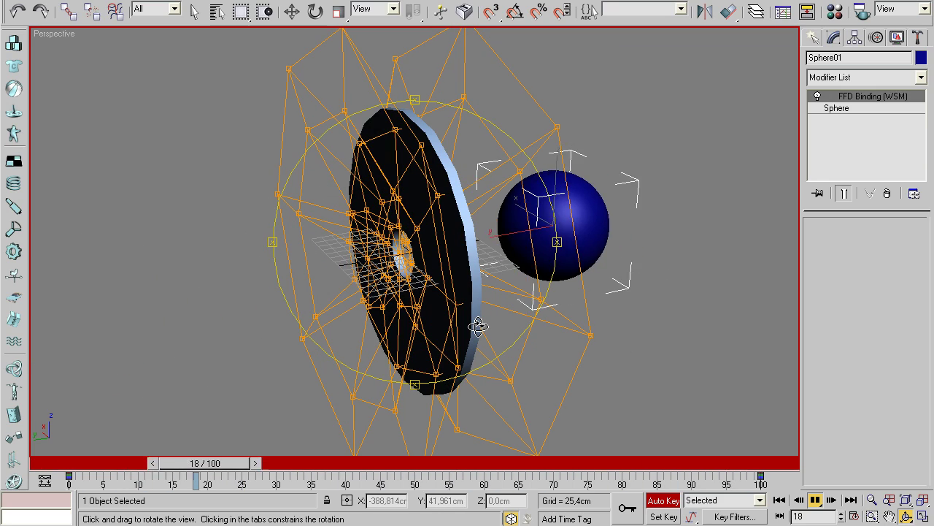
mouse_move(471, 322)
left_mouse_down()
mouse_move(446, 299)
mouse_move(365, 299)
left_mouse_up()
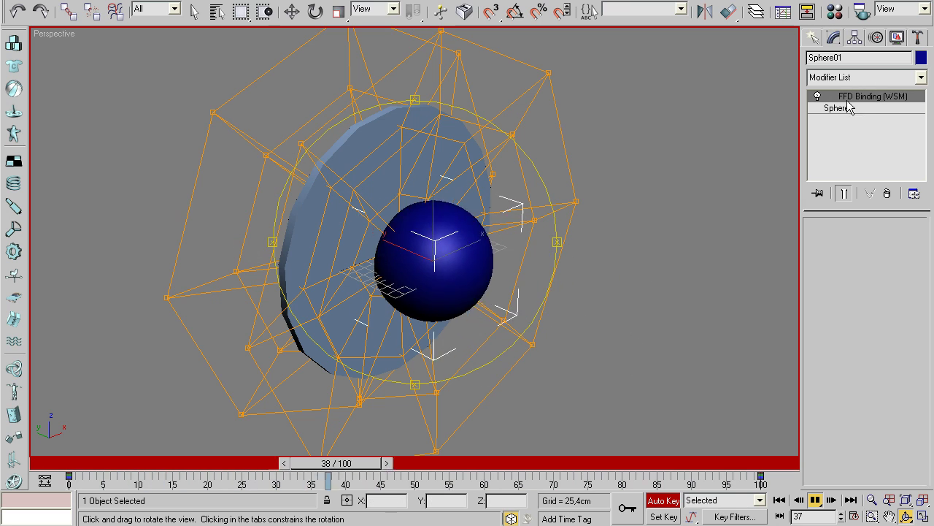
Show the Geometric/Deformable space warp types and stop the animation playback
left_click(812, 38)
left_click(905, 61)
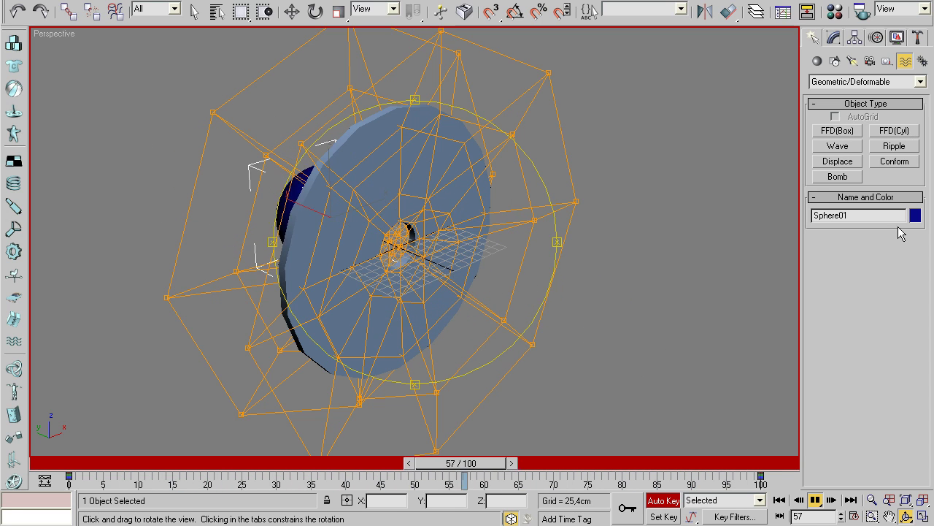
left_click(816, 500)
Scrub to frame 44 and orbit around the sphere squeezing through the disc
left_click_drag(725, 471, 376, 471)
left_click(907, 516)
mouse_move(463, 328)
left_mouse_down()
mouse_move(566, 325)
mouse_move(523, 334)
mouse_move(363, 269)
left_mouse_up()
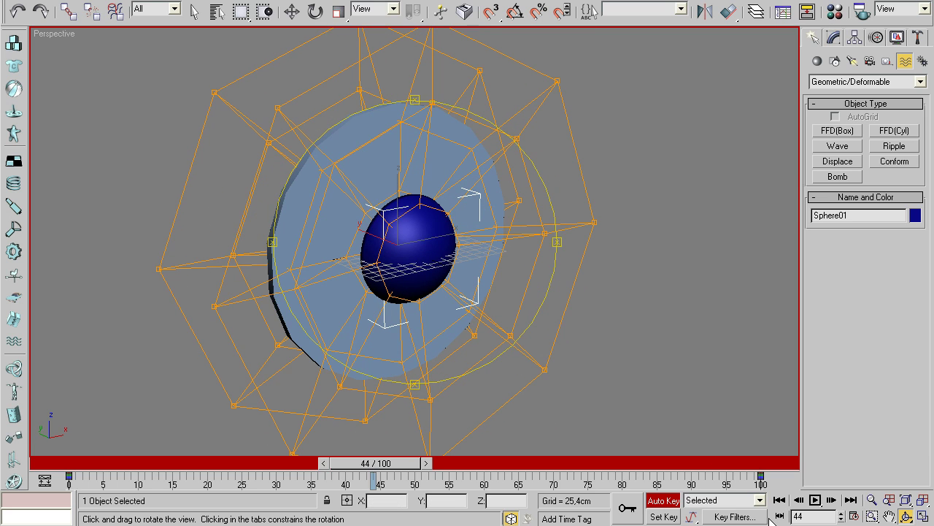